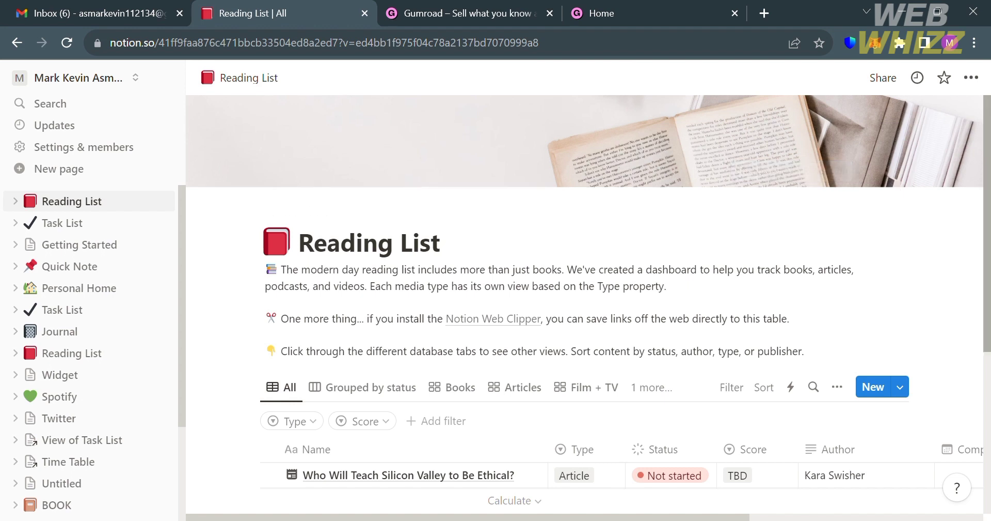
Preview the Notion workspace and the Task List template page.
mouse_move(653, 177)
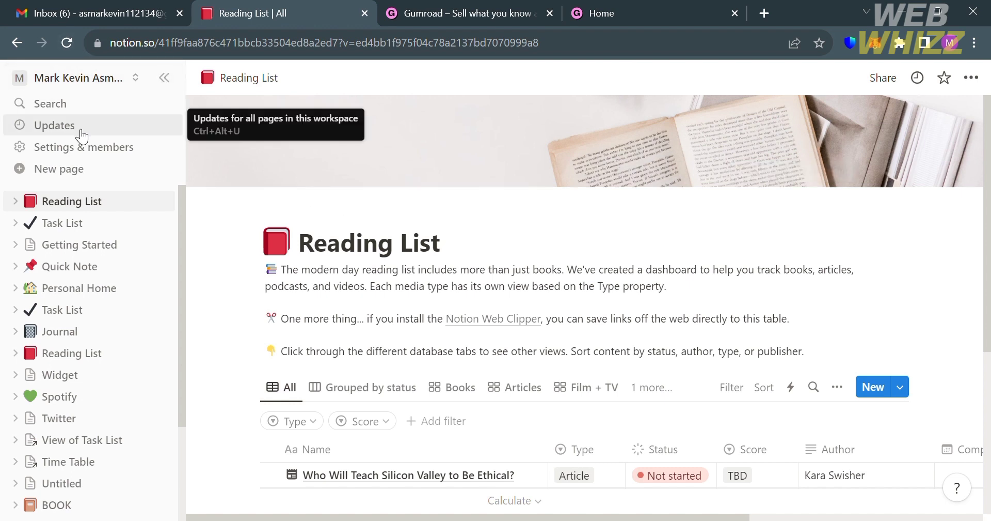
scroll(553, 381, down, 5)
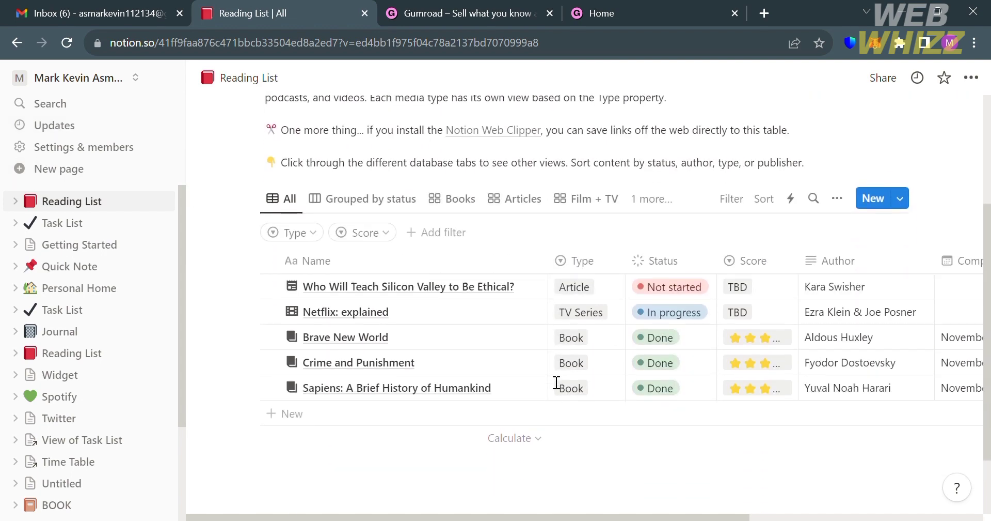
scroll(555, 382, up, 5)
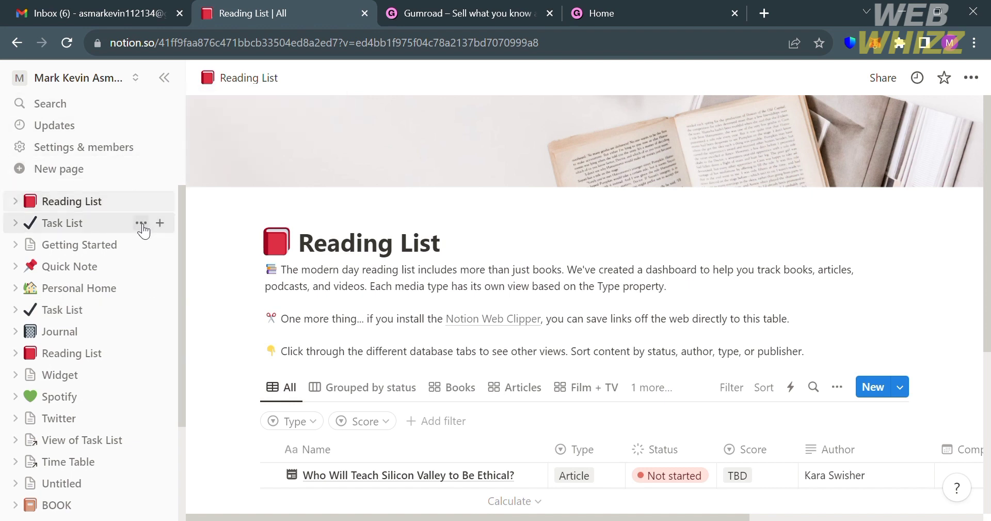
scroll(216, 383, down, 2)
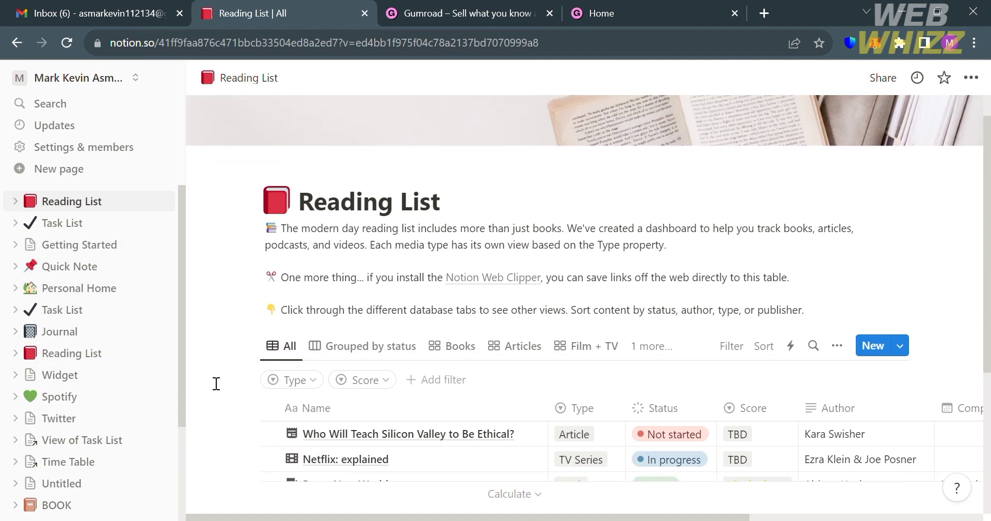
scroll(132, 370, down, 3)
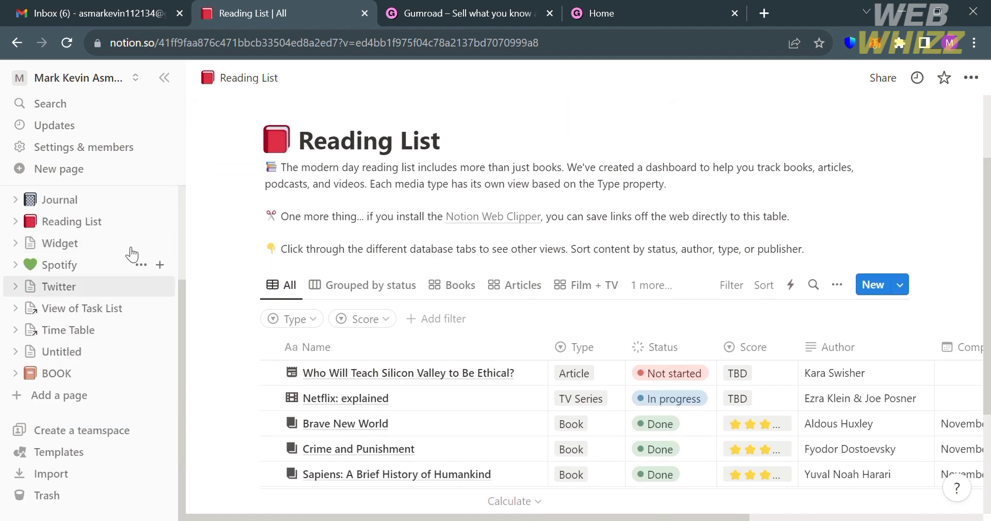
scroll(133, 331, up, 3)
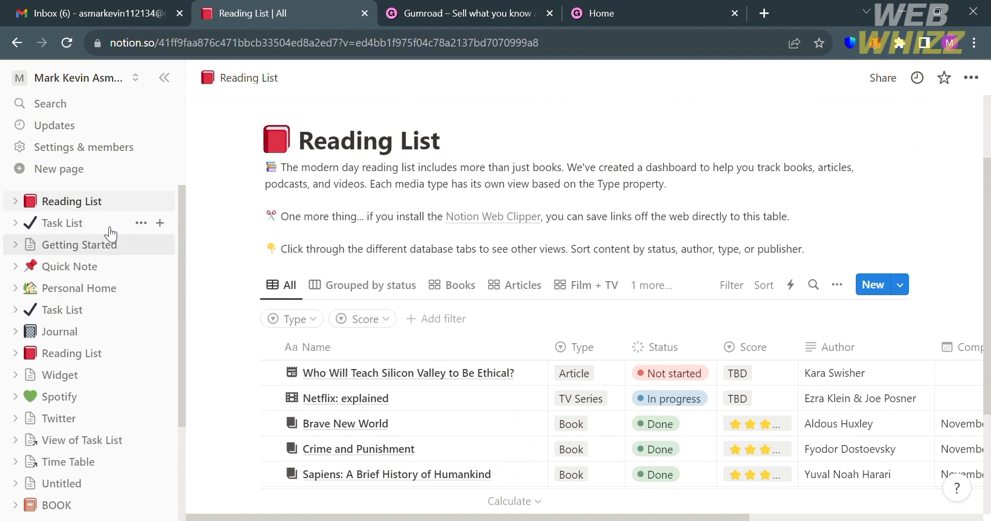
scroll(579, 372, down, 3)
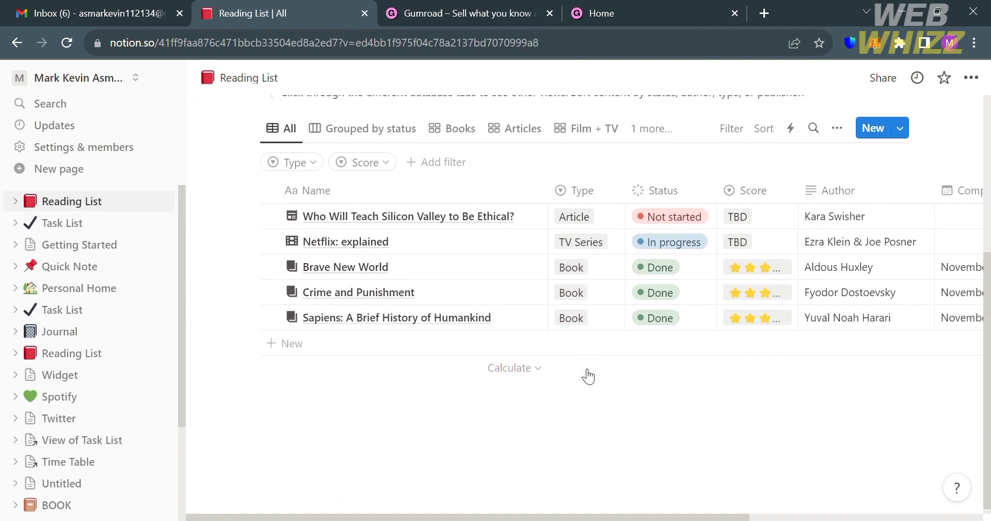
click(85, 231)
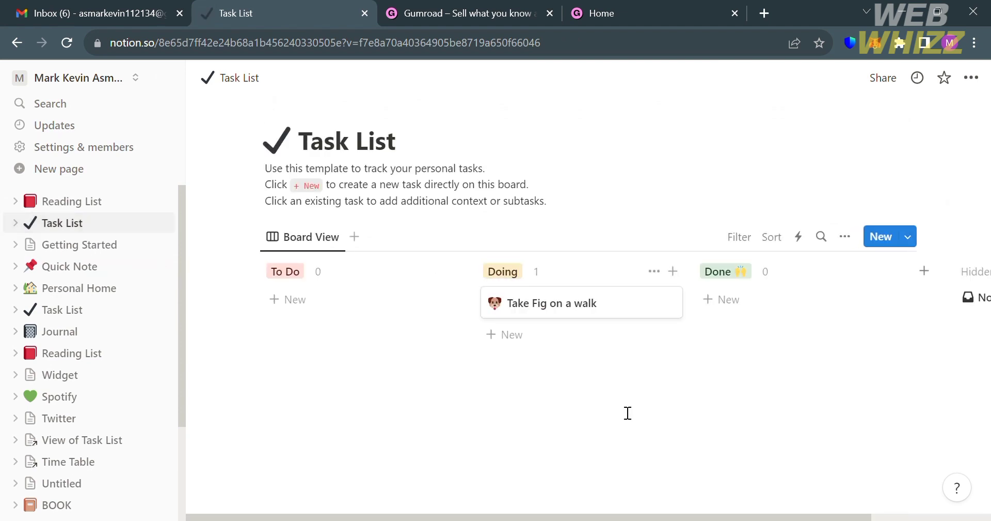
scroll(626, 411, right, 3)
scroll(627, 412, left, 3)
Look through the Quick Note and Personal Home template pages.
click(55, 273)
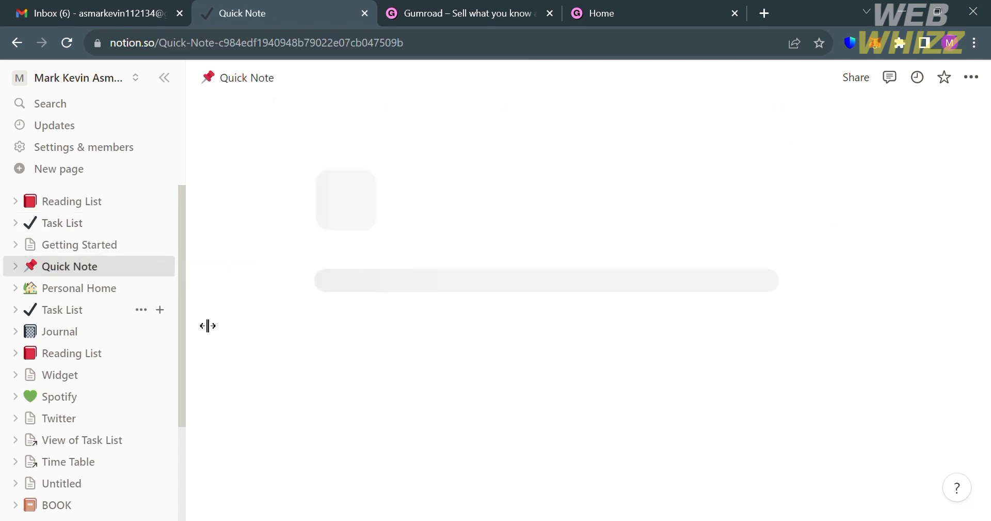
scroll(614, 359, down, 3)
scroll(614, 359, down, 7)
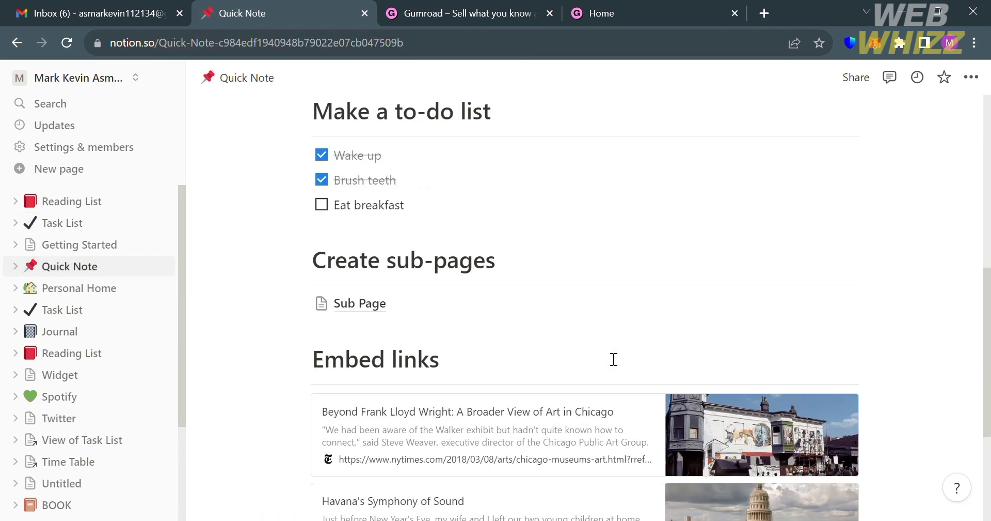
scroll(613, 358, up, 2)
scroll(611, 358, down, 3)
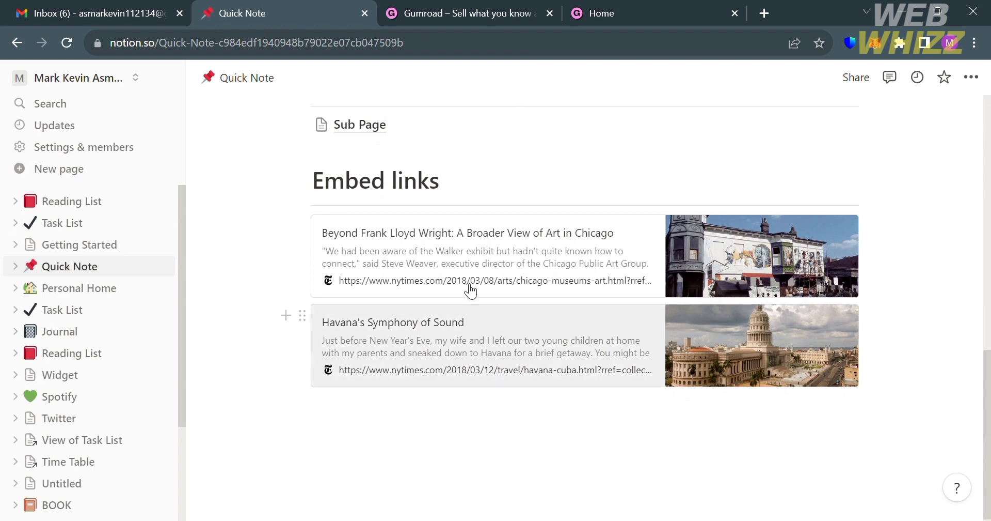
click(102, 297)
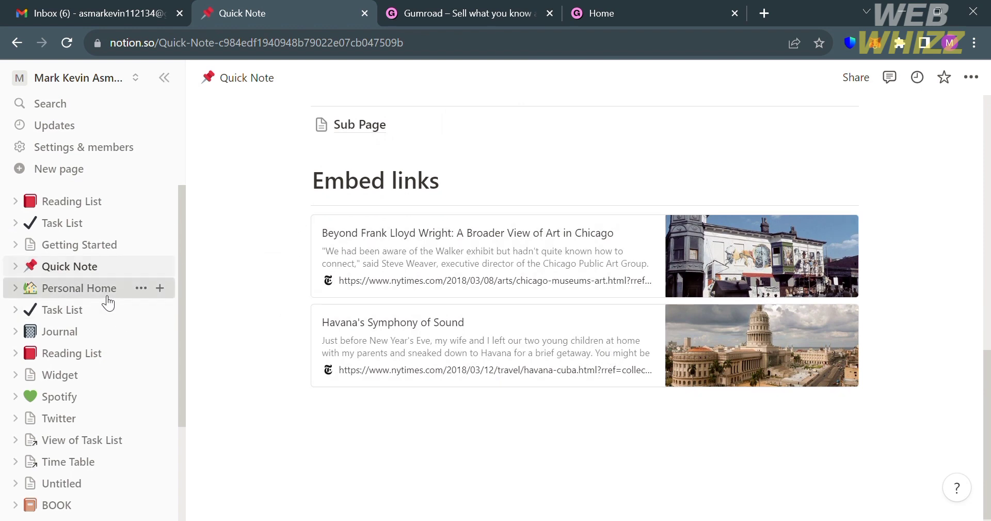
scroll(119, 429, down, 3)
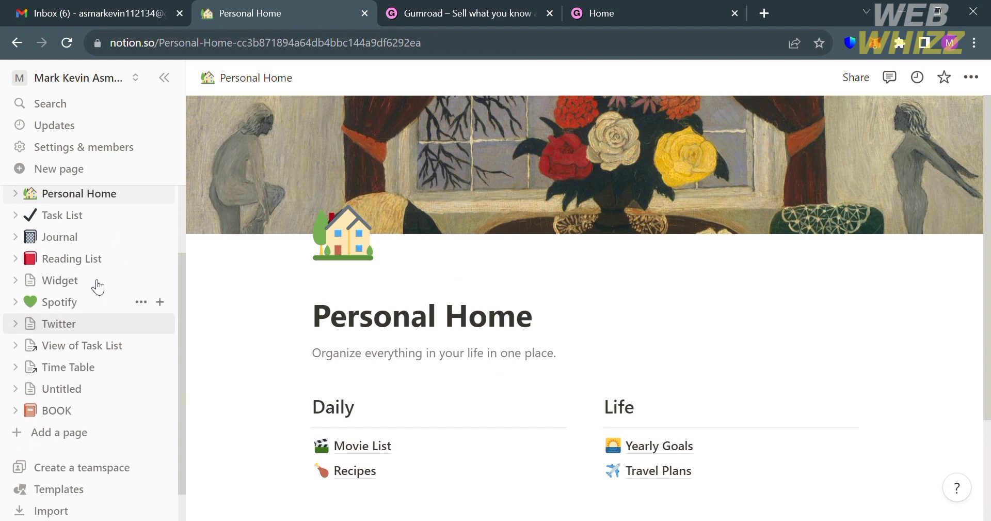
Browse the Journal page's All entries database of seven dated entries.
click(83, 239)
scroll(85, 240, down, 3)
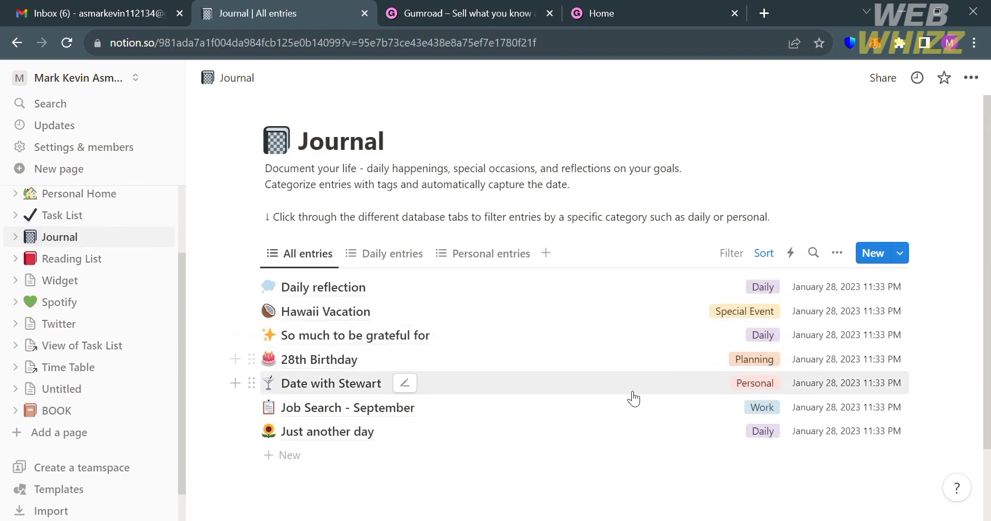
scroll(630, 451, down, 2)
scroll(629, 450, up, 2)
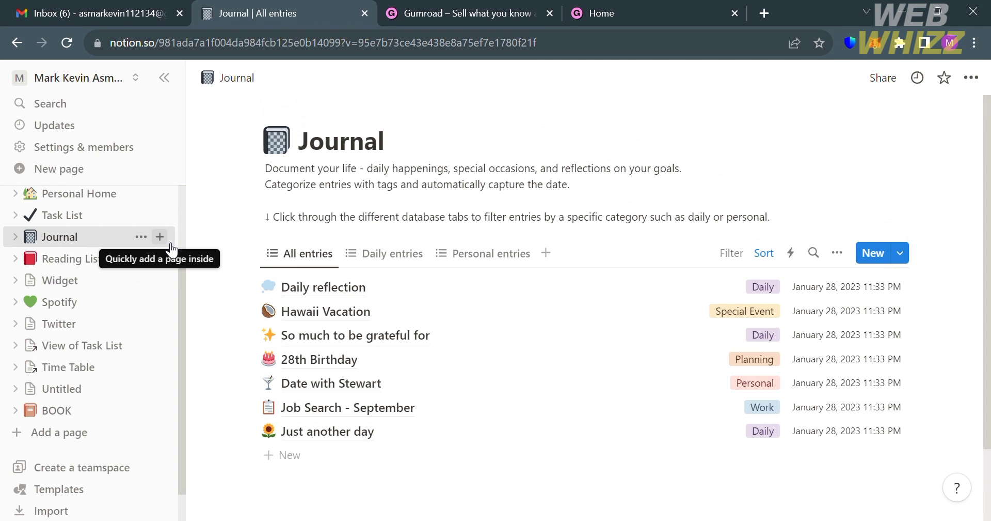
scroll(172, 250, down, 2)
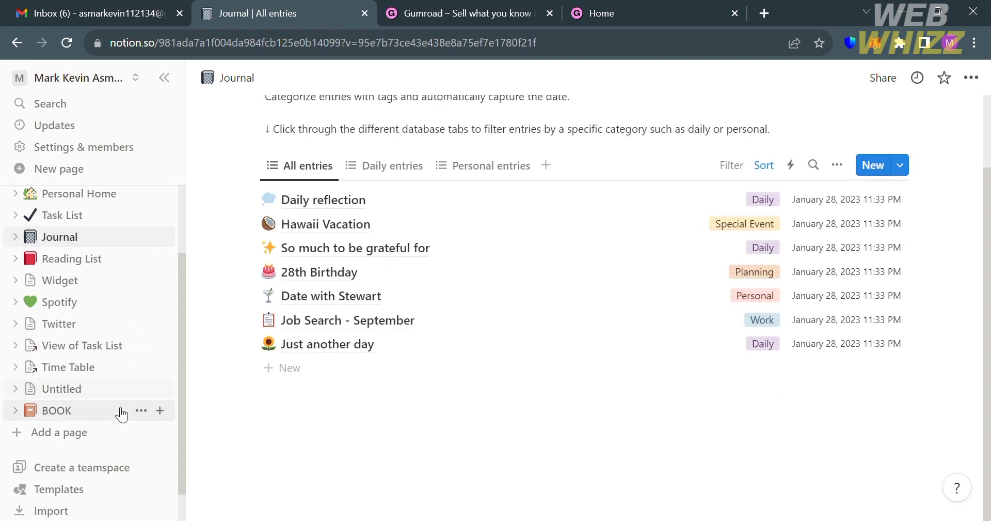
Title the empty Untitled page 'Novel Maker' and bring up the slash block menu in its body.
click(95, 394)
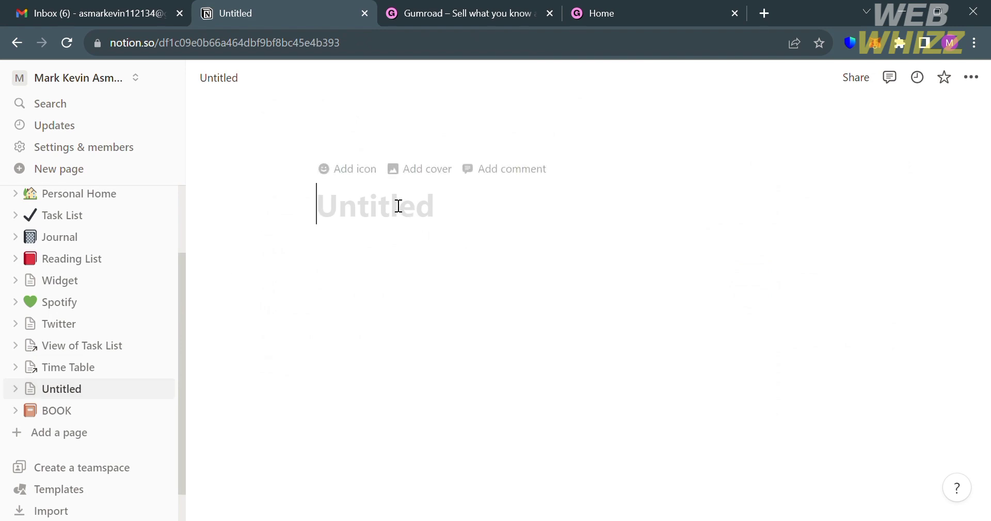
text(Bo)
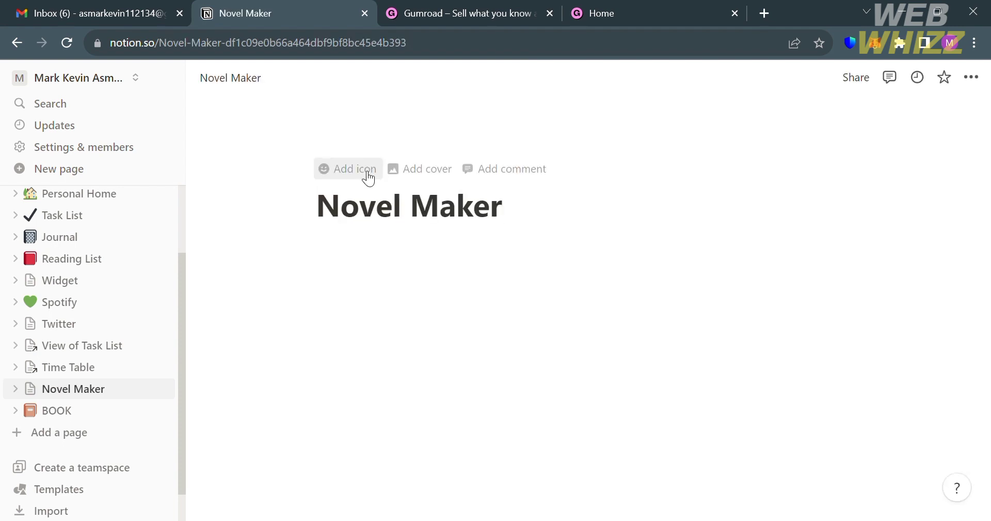
key(Return)
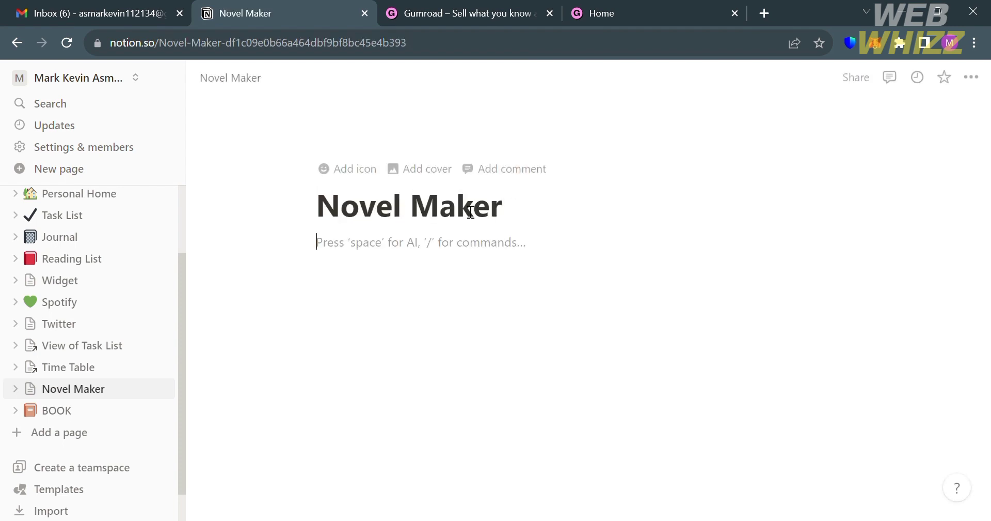
text(/)
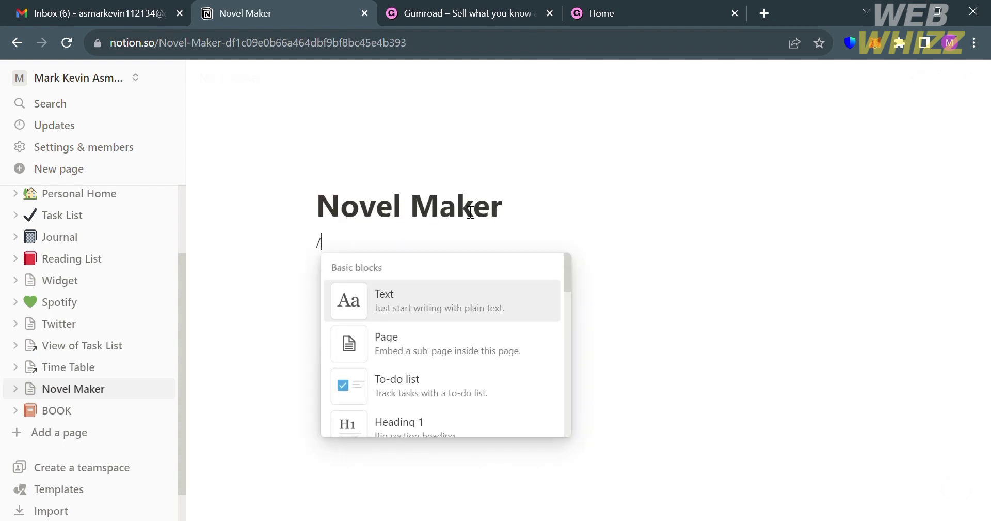
Create a 'Chapter 1' sub-page under Novel Maker and bring up its slash block menu.
click(440, 349)
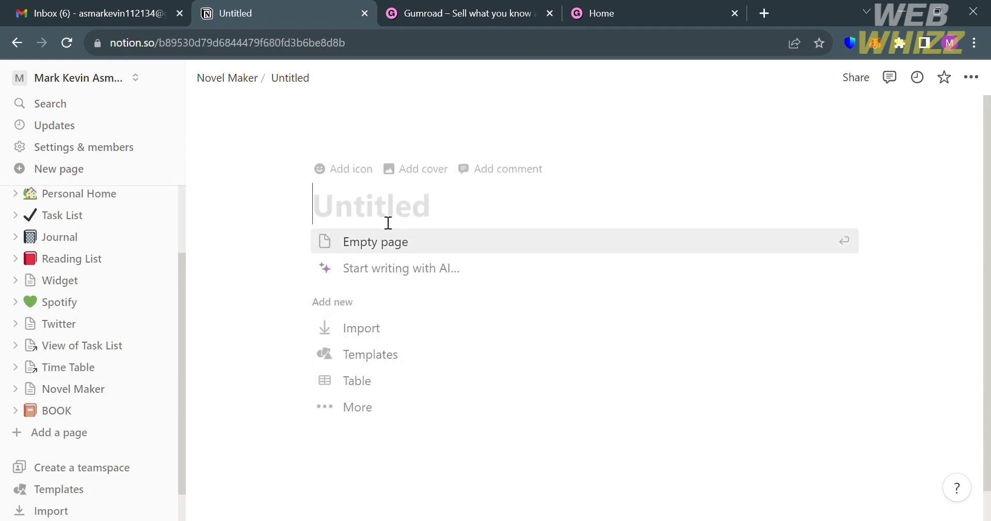
text(Chapter 1)
key(Return)
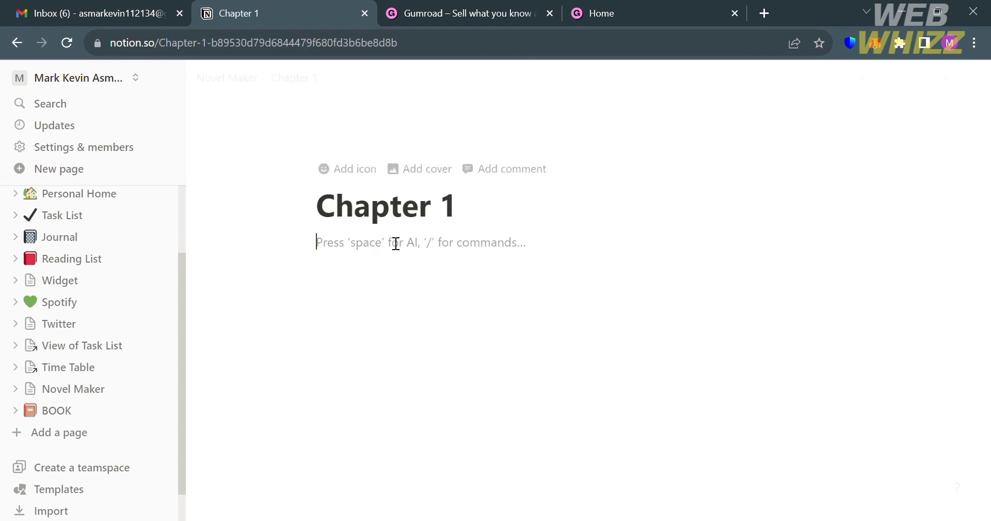
text(/)
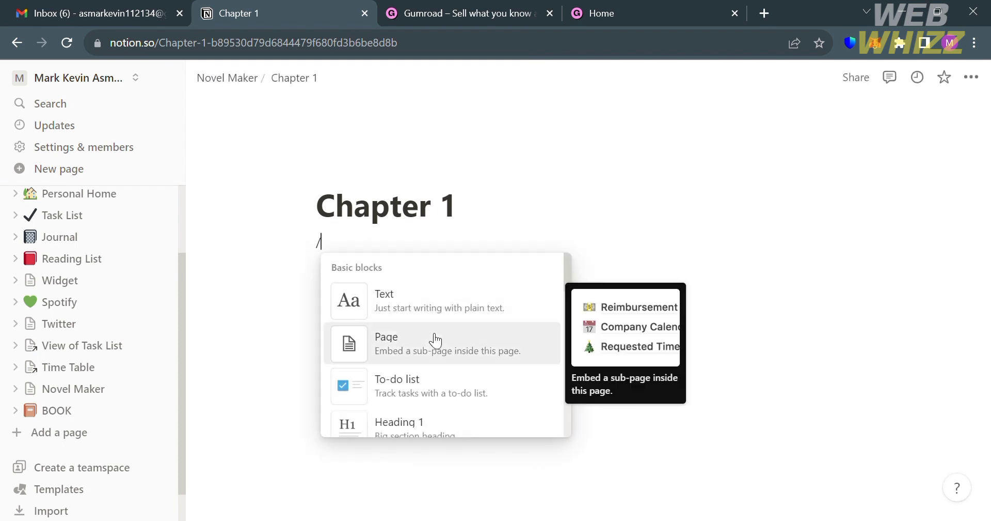
Add a 'Title here:' large heading followed by a 'Body:' line on Chapter 1.
click(474, 433)
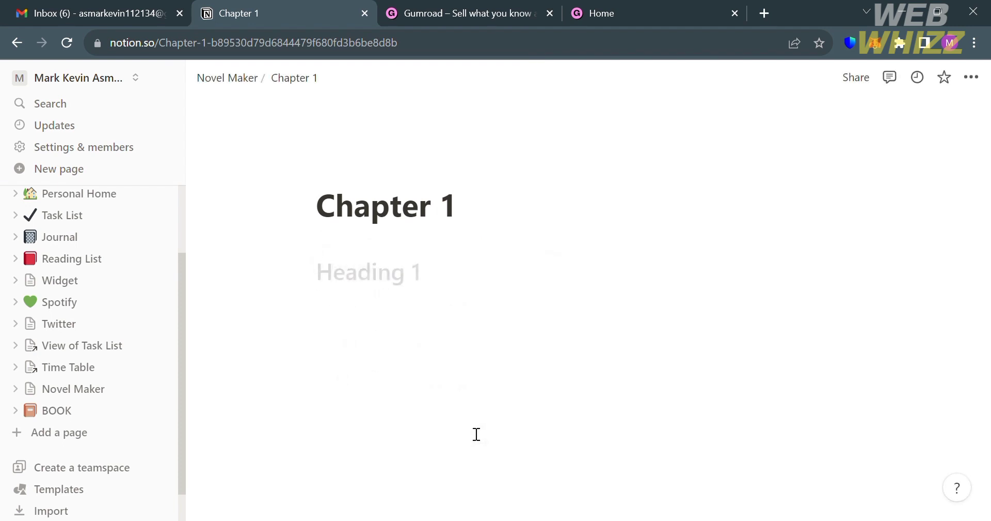
text(Title H)
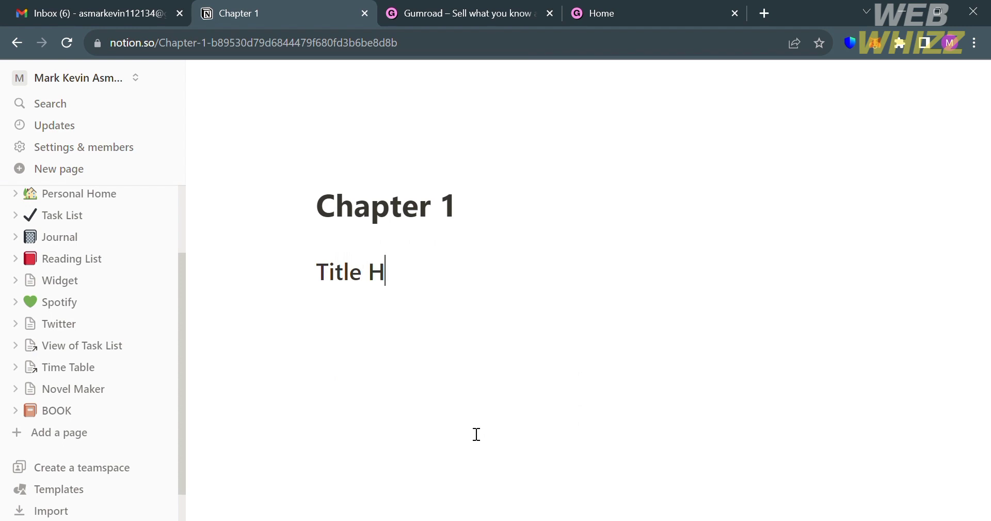
key(BackSpace)
text(here:)
key(Return)
text(Body:)
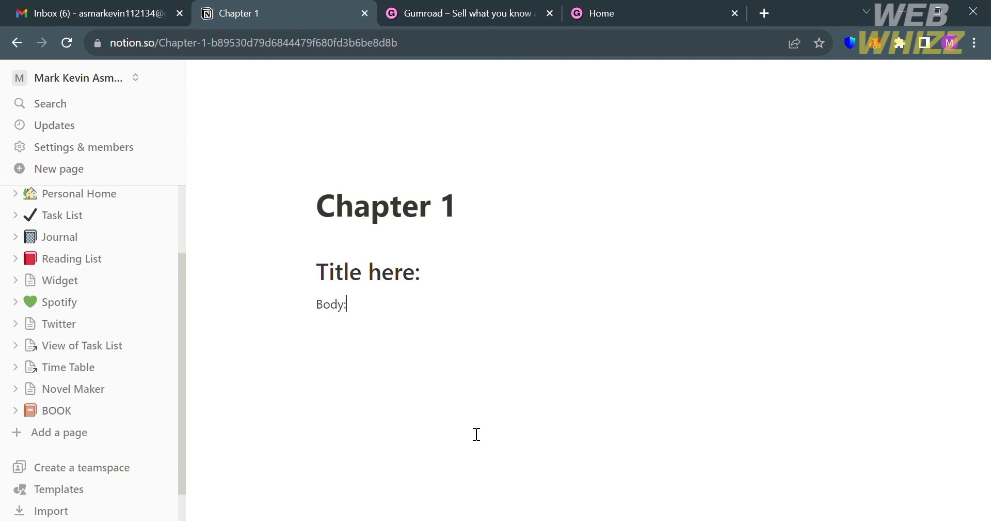
key(Return)
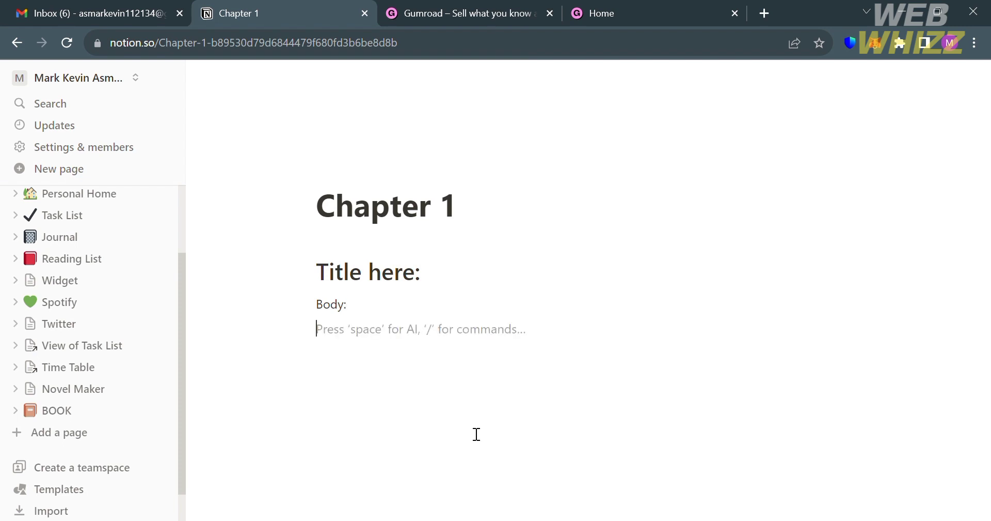
Add 'Character:', 'Topic:', 'Plot:' and 'Resolution:' lines below Body:.
text(Characy)
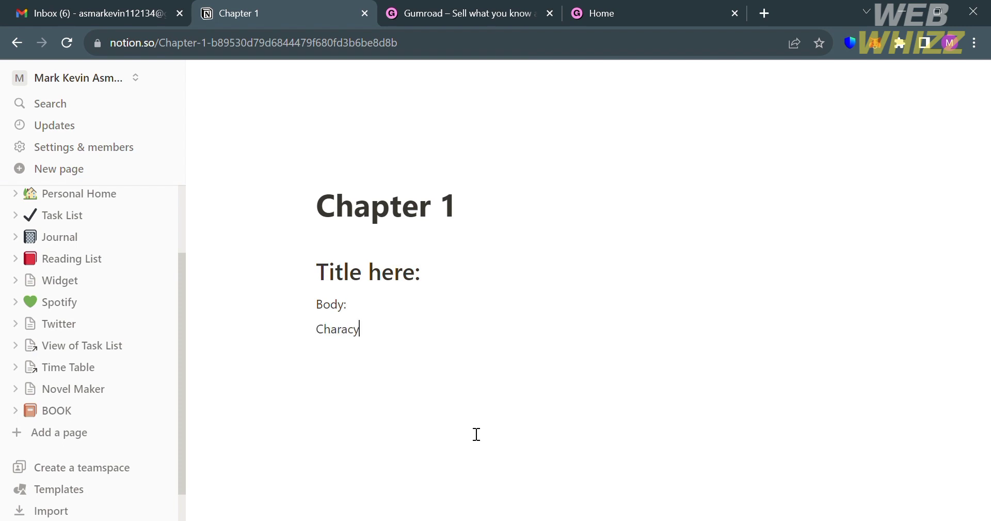
key(BackSpace)
text(ter:)
key(Return)
text(G)
key(BackSpace)
text(Topic:)
key(Return)
text(Ploy)
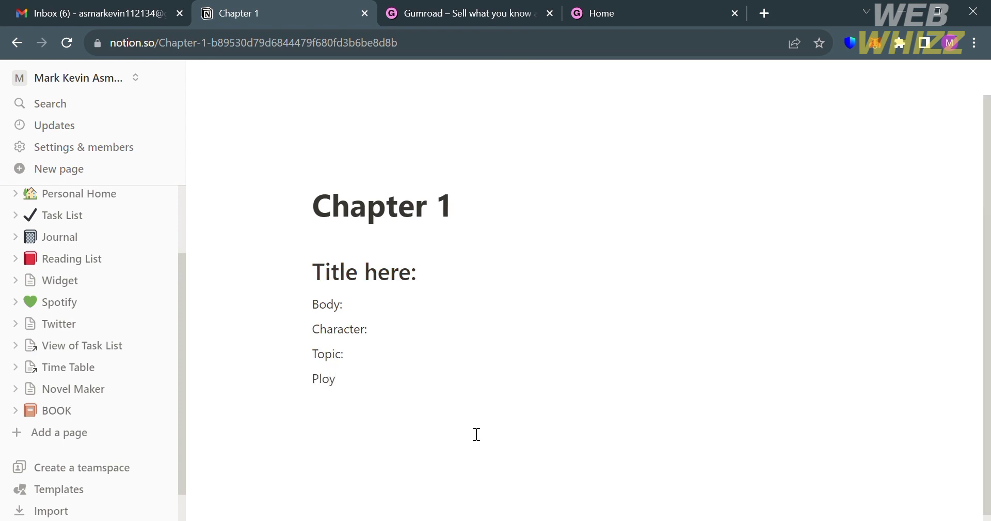
key(BackSpace)
text(t:)
key(Return)
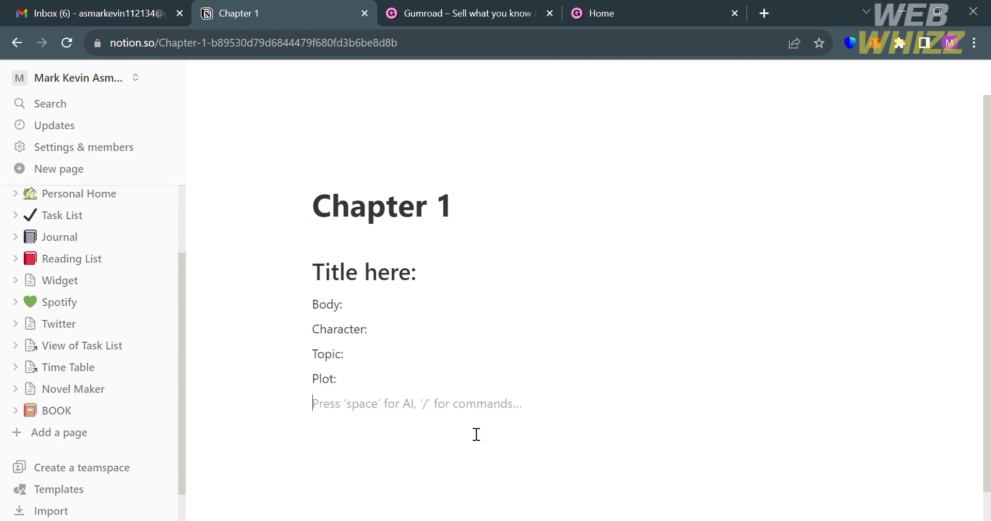
text(Resolu)
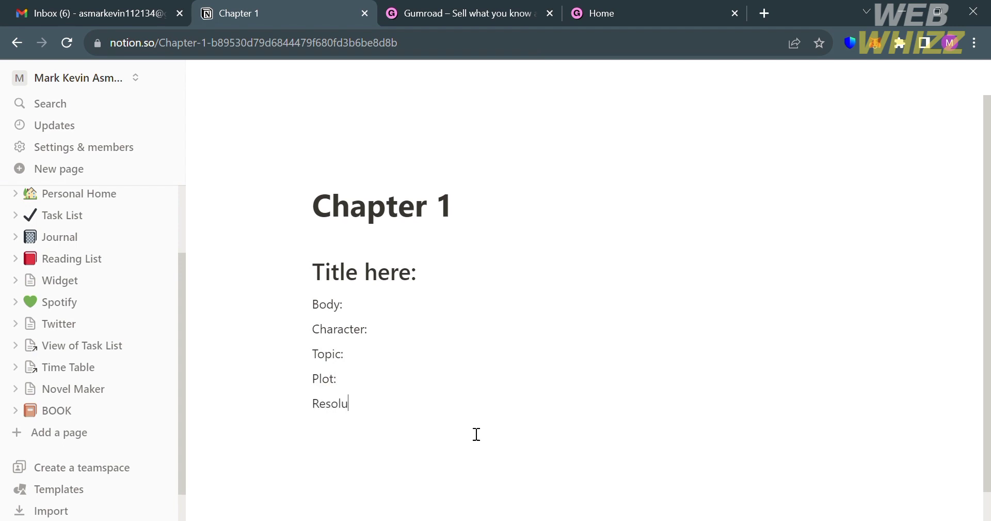
text(tion:)
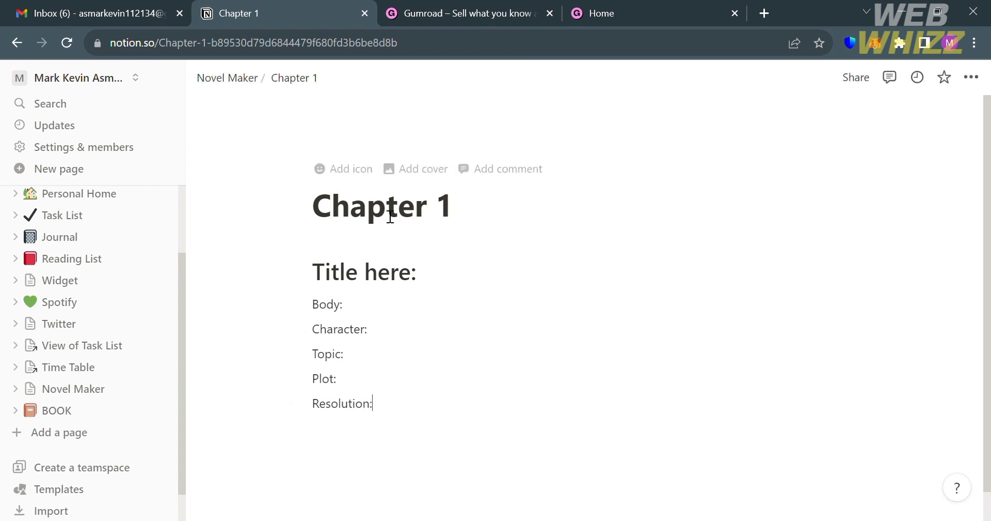
Give the Chapter 1 page the blue 1 keycap icon.
click(327, 171)
text(1)
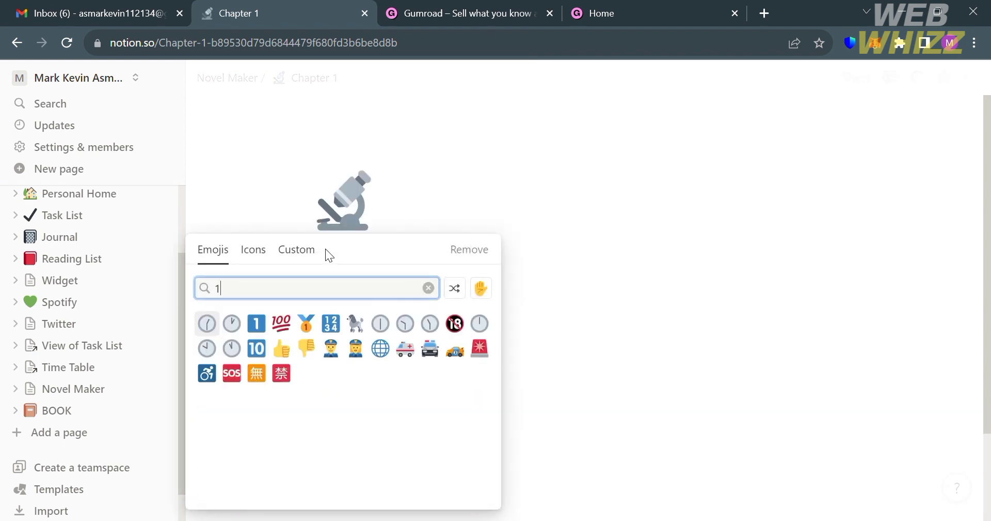
click(257, 325)
click(257, 326)
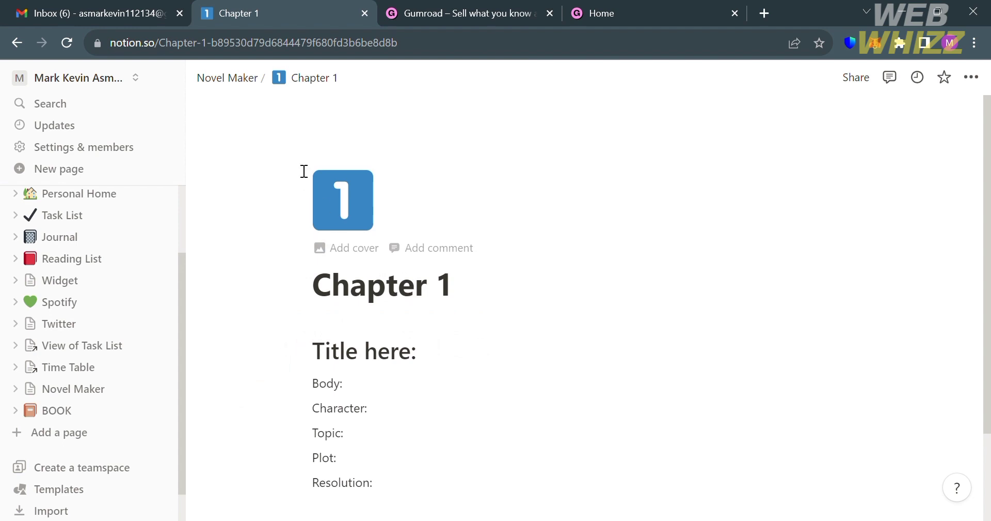
Replace the Novel Maker page's house icon with the pen emoji.
click(233, 76)
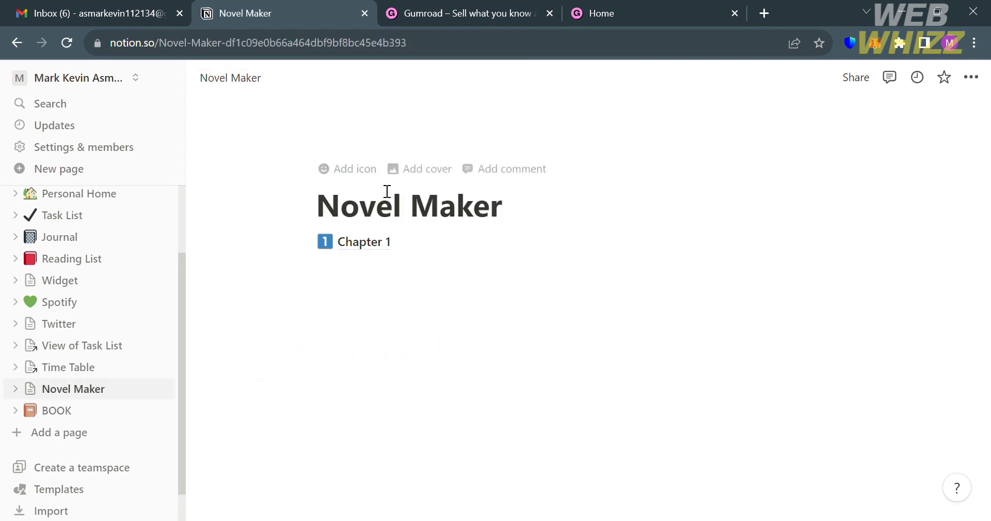
click(349, 170)
click(343, 177)
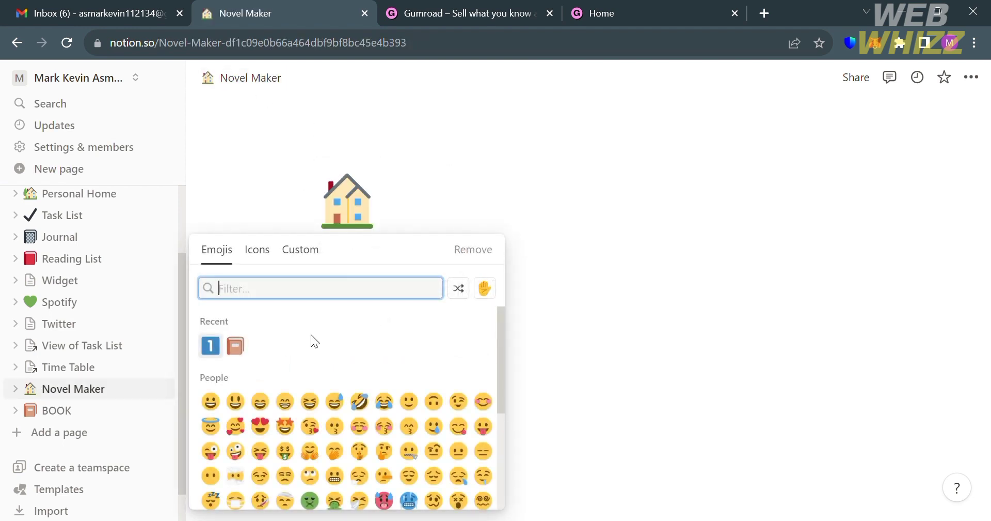
text(book)
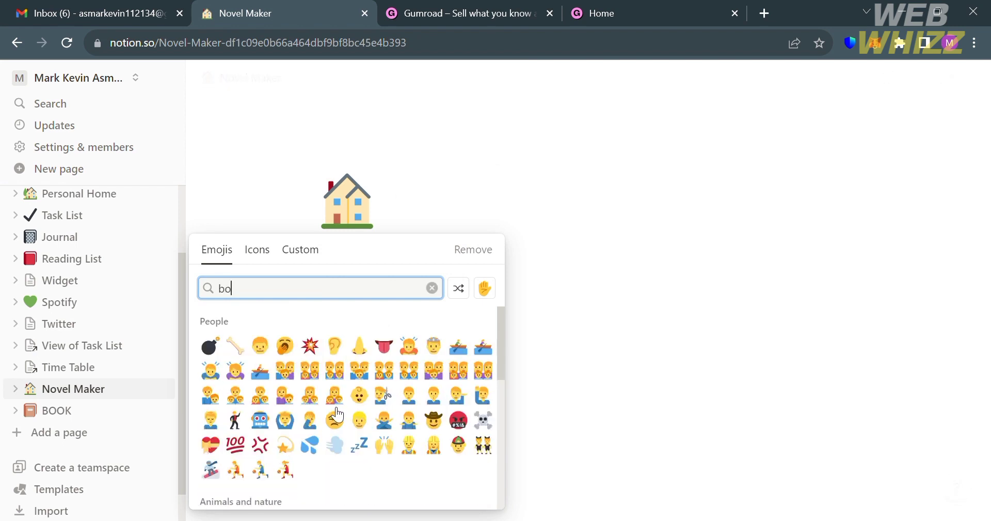
key(BackSpace)
key(BackSpace)
key(BackSpace)
text(pen)
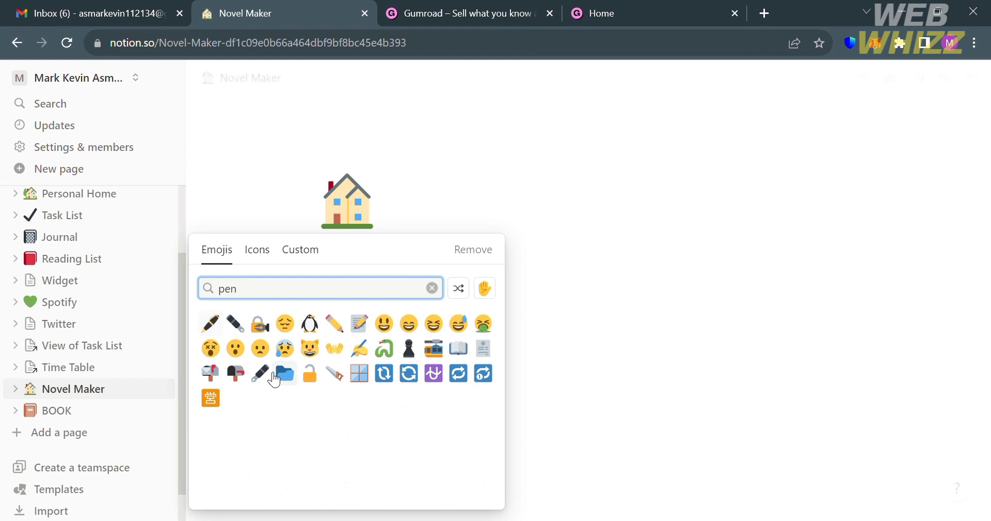
click(223, 325)
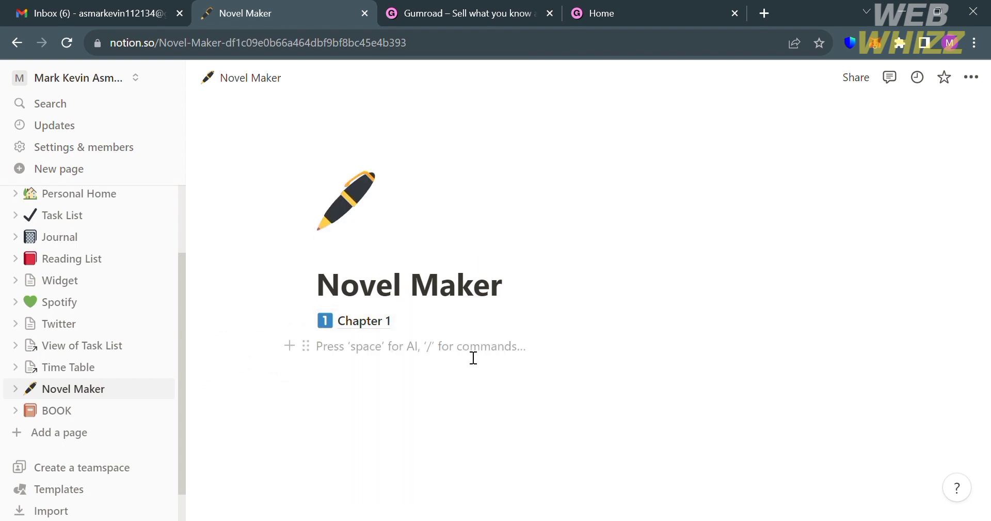
Create a 'Chapter 2' sub-page inside Novel Maker.
text(/)
scroll(440, 298, down, 1)
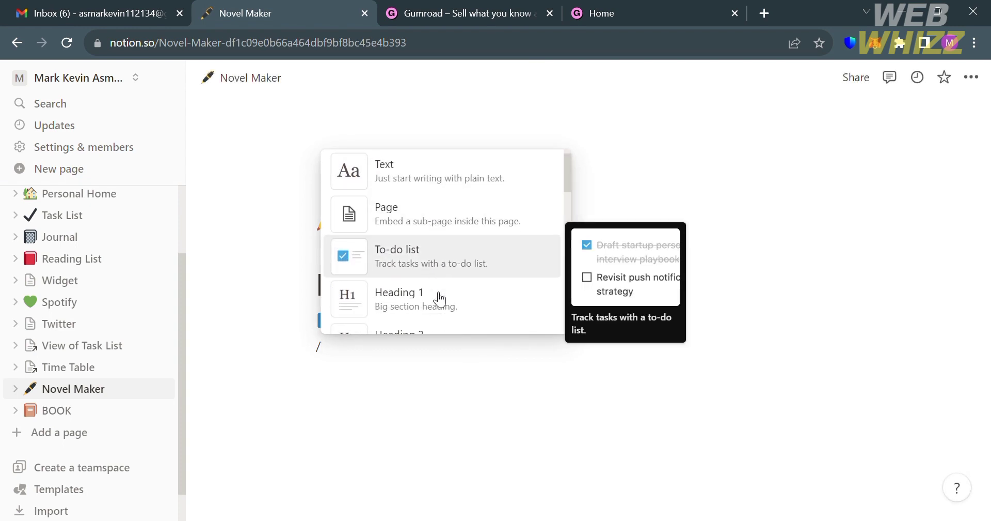
scroll(440, 299, down, 1)
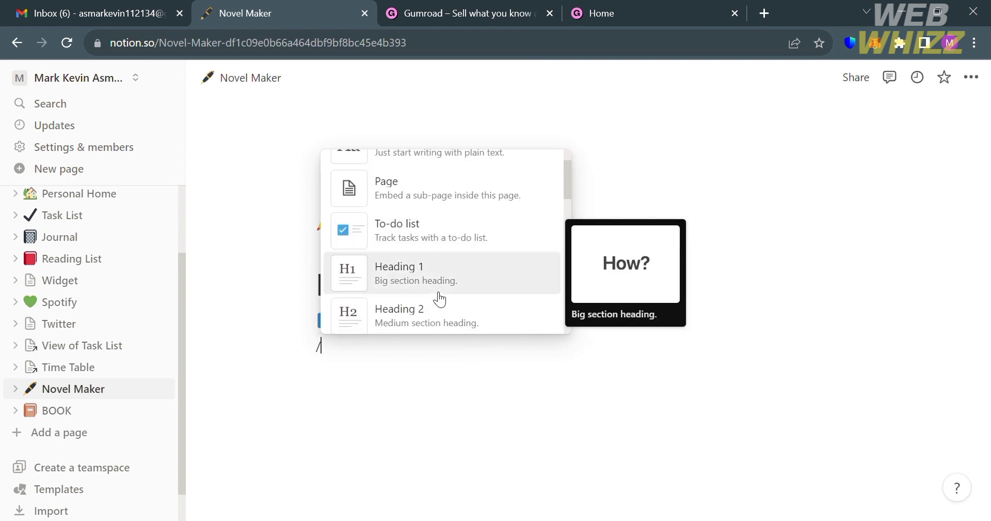
click(437, 187)
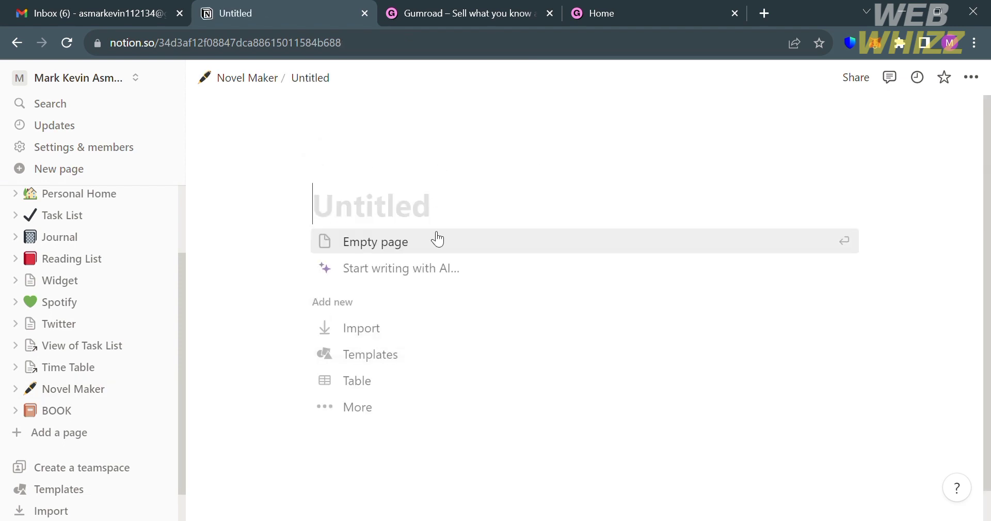
text(Chapter 2)
key(Return)
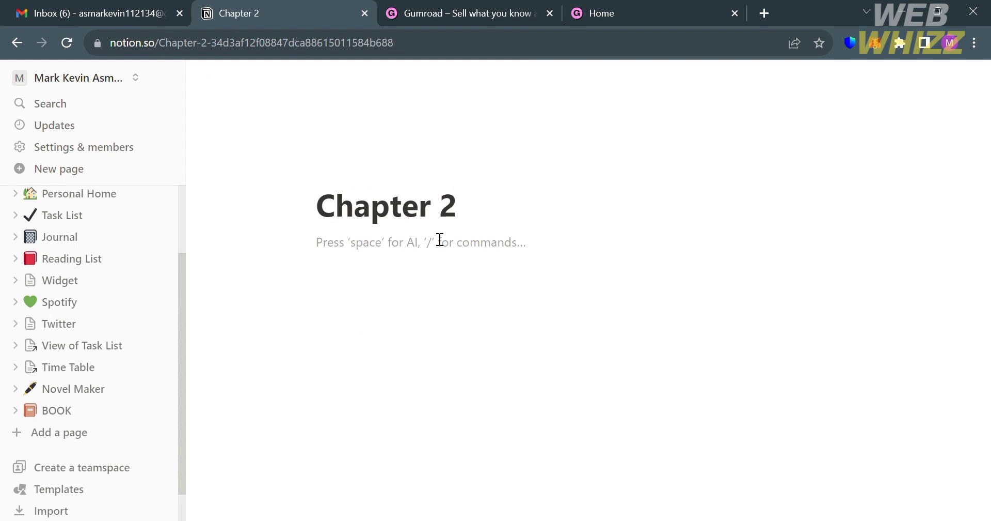
Add a 'Title Here' heading with Body:, Topic:, Character:, Plot: and Conclusion: lines.
text(/)
click(438, 422)
text(Title Here:)
key(Return)
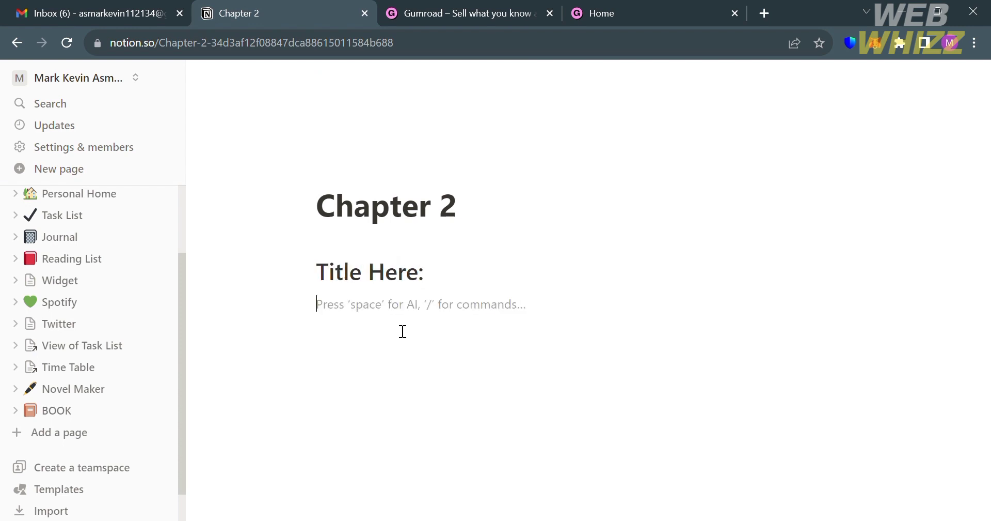
text(Body:)
key(Return)
text(Cih)
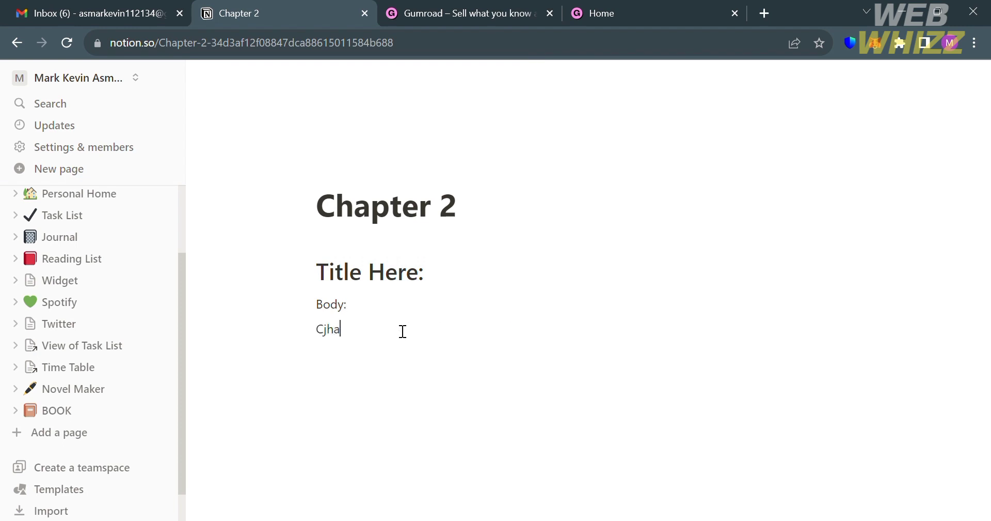
key(BackSpace)
key(BackSpace)
key(BackSpace)
text(Topic:)
key(Return)
text(Character:)
key(Return)
text(Plot:)
key(Return)
text(Conclusion:)
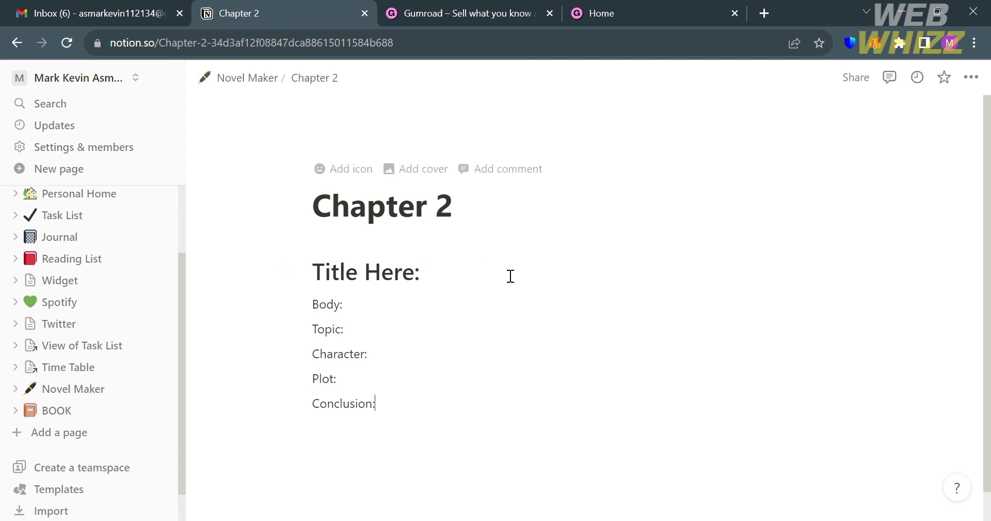
Give the Chapter 2 page the blue 2 keycap icon.
click(341, 170)
text(2)
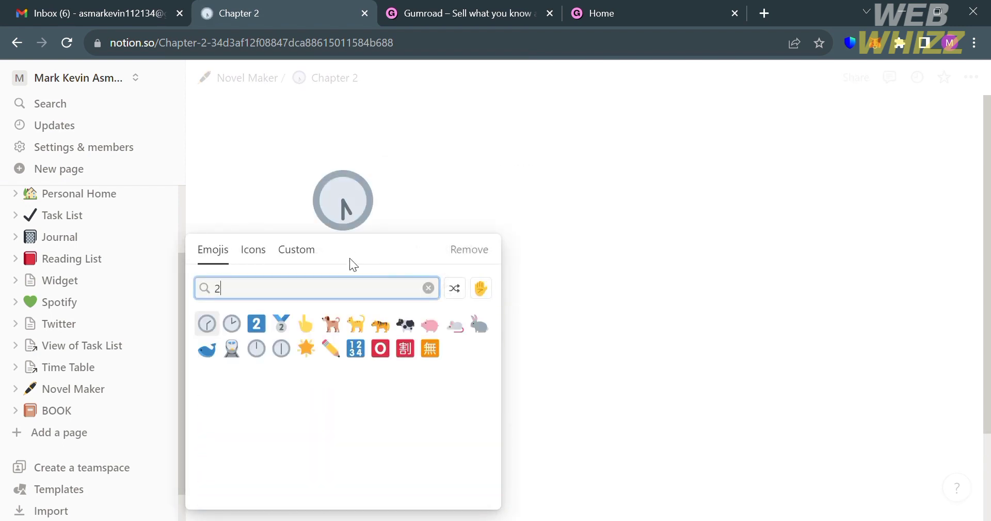
click(257, 324)
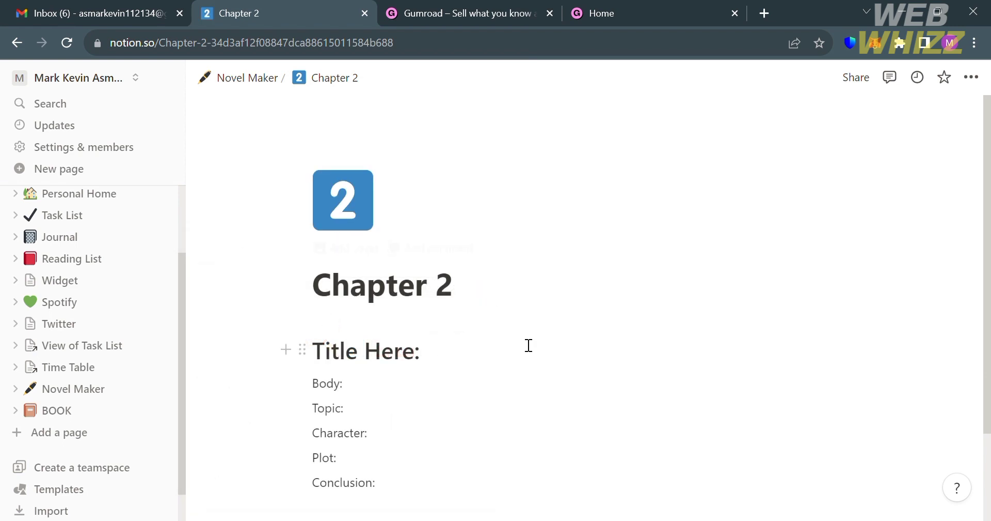
Replace the five field lines under Title Here with an empty toggle list.
scroll(529, 345, down, 2)
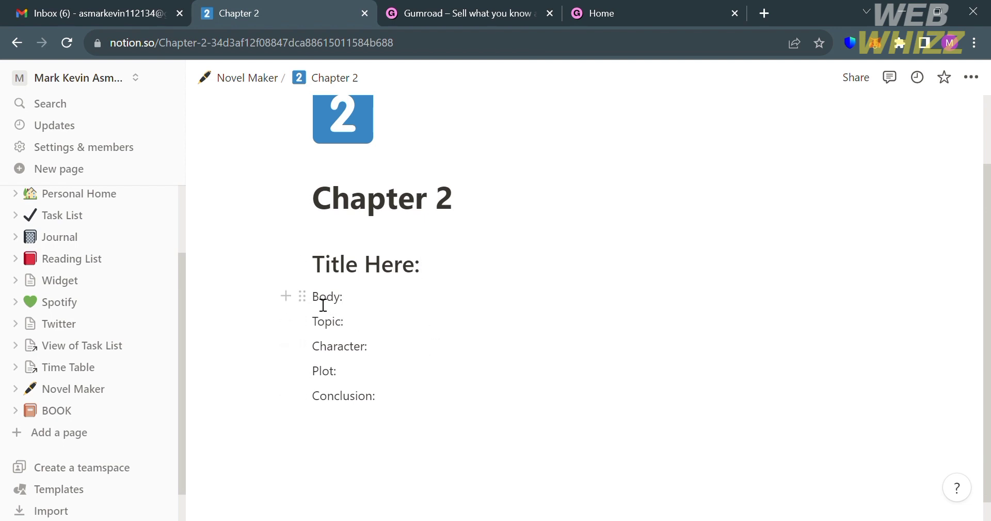
drag(324, 305, 407, 405)
key(ctrl+c)
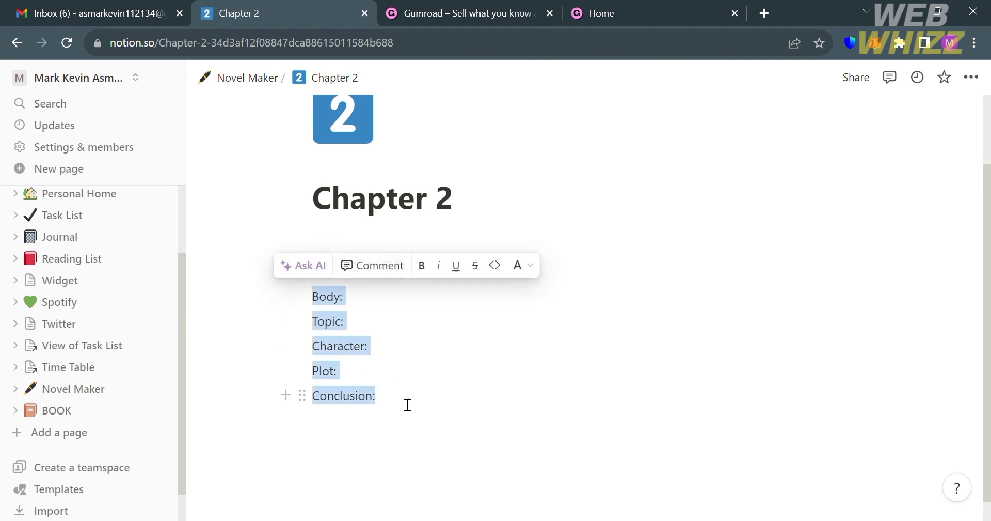
key(BackSpace)
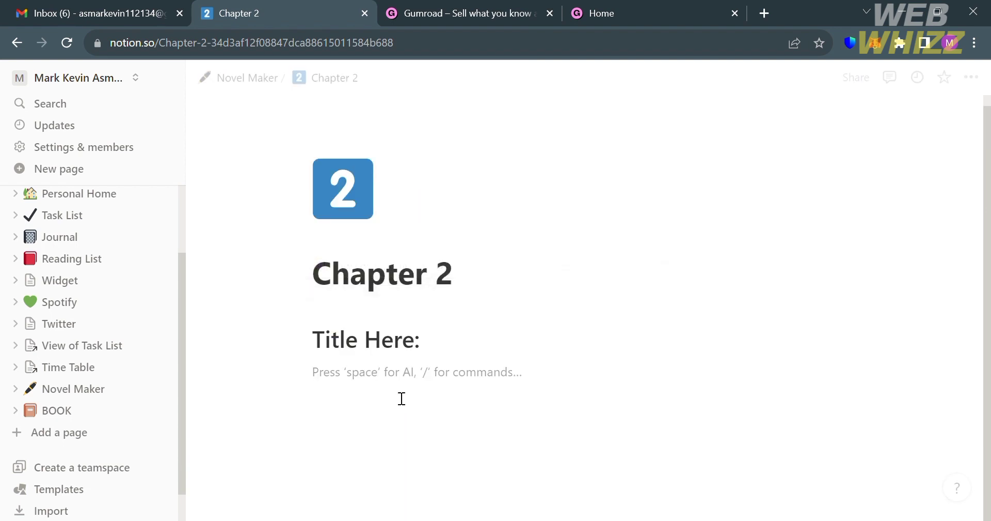
text(/)
key(Down)
key(Down)
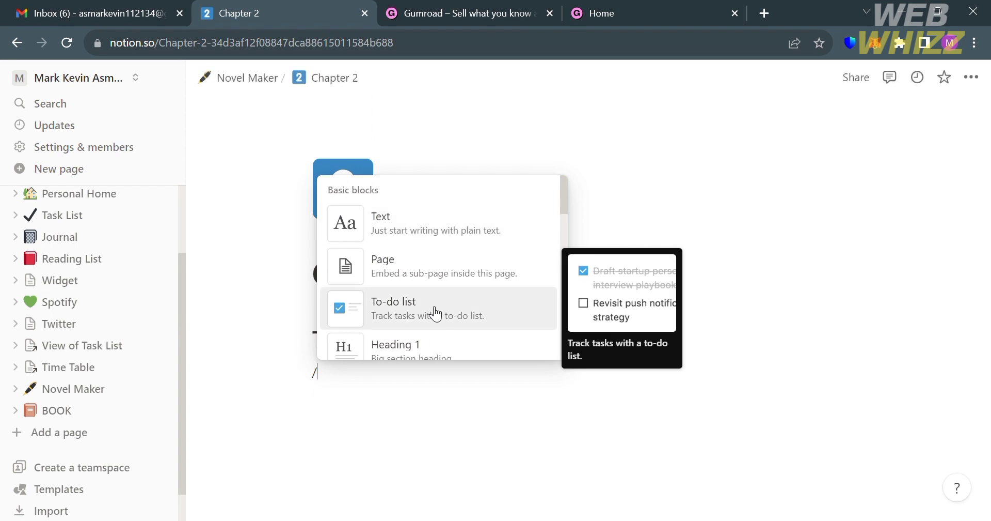
key(Down)
key(Down)
key(Down)
key(Down)
scroll(437, 312, down, 1)
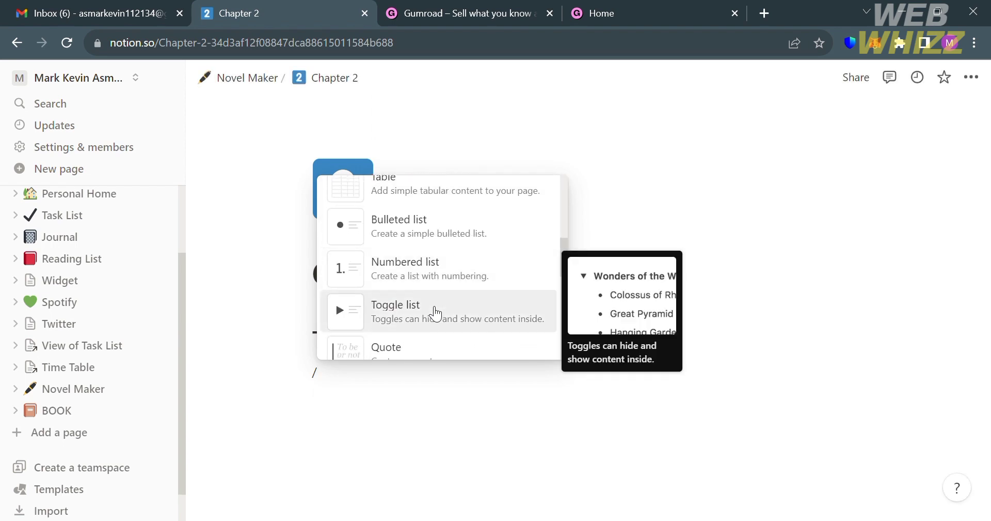
click(438, 313)
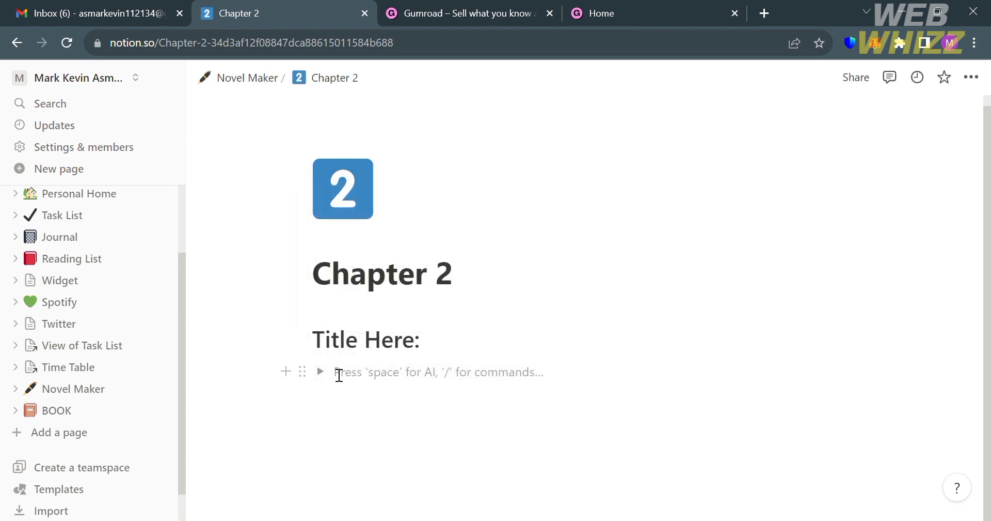
Paste the Body-to-Conclusion lines into the toggle, collapse it, and return to Novel Maker.
click(322, 371)
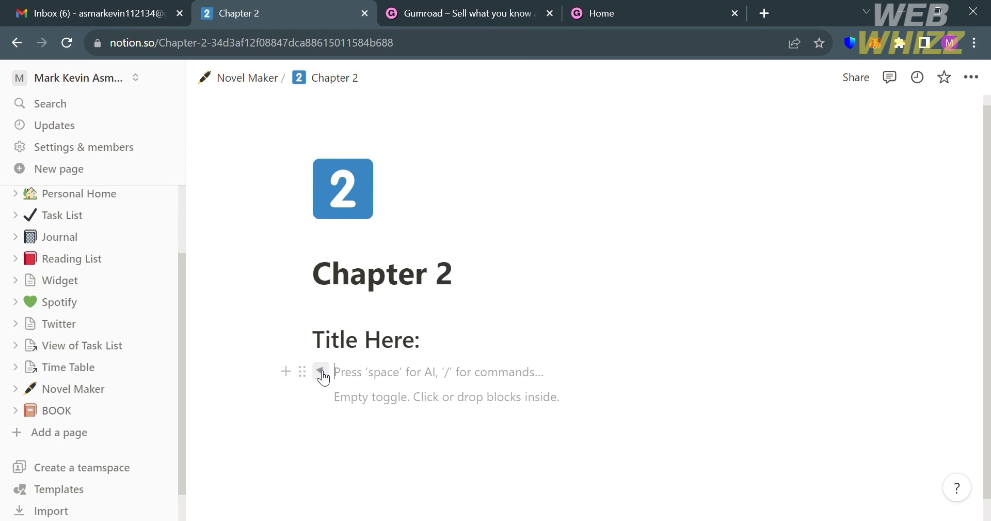
click(371, 406)
key(ctrl+v)
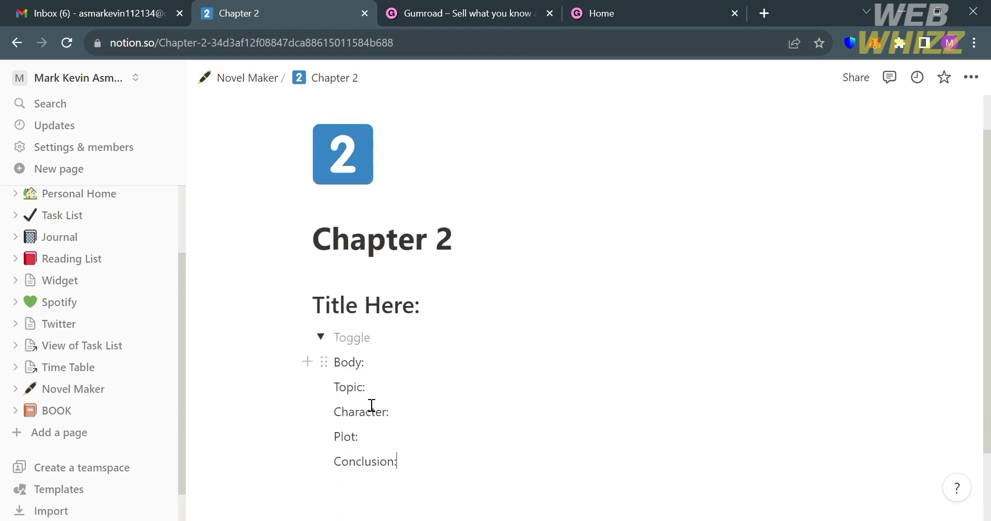
click(324, 336)
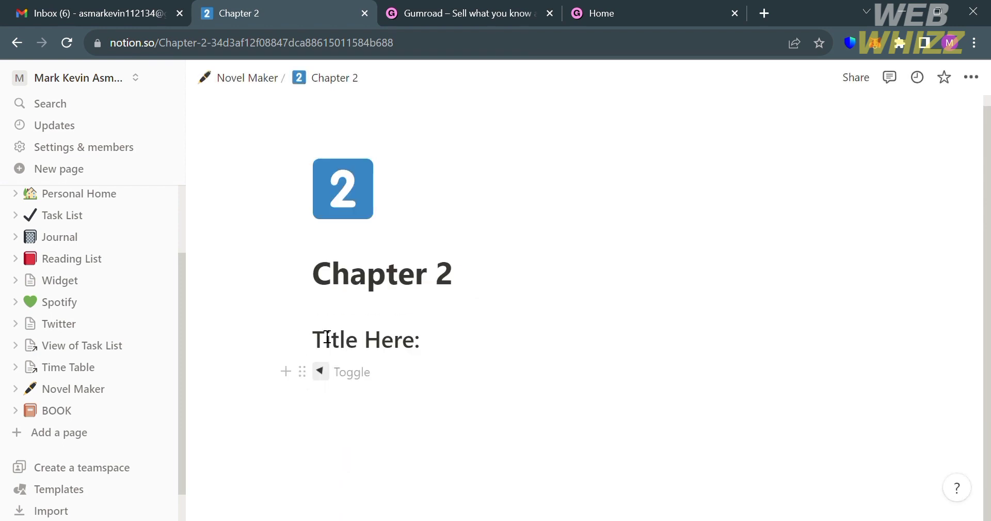
click(330, 372)
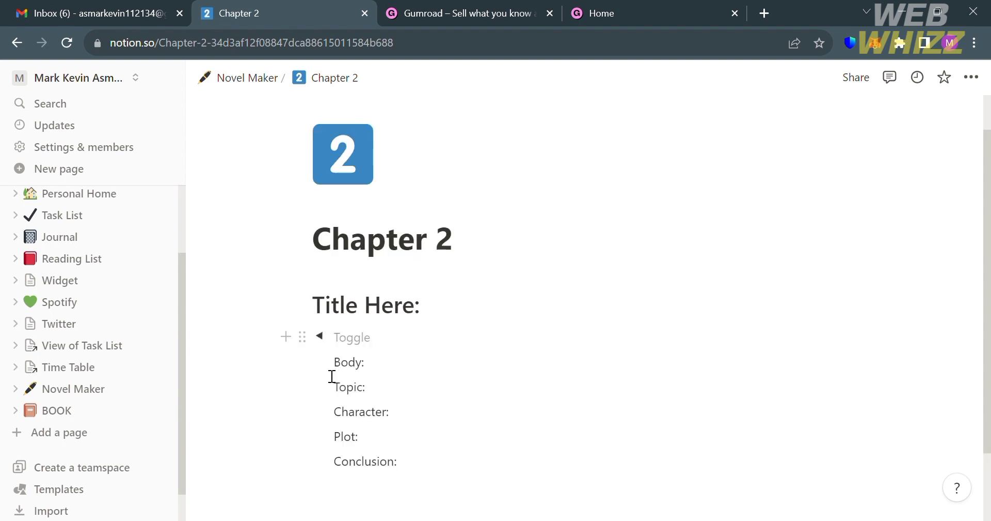
click(325, 339)
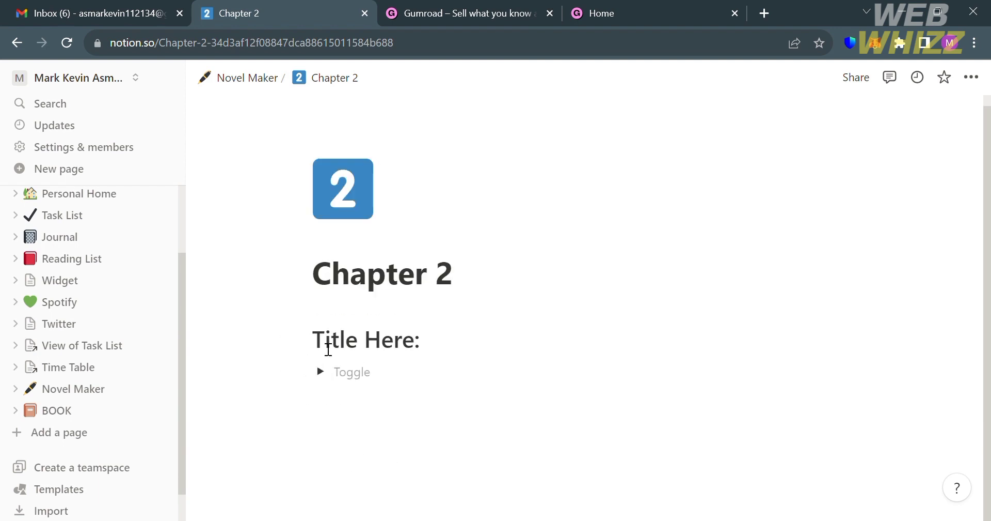
click(248, 78)
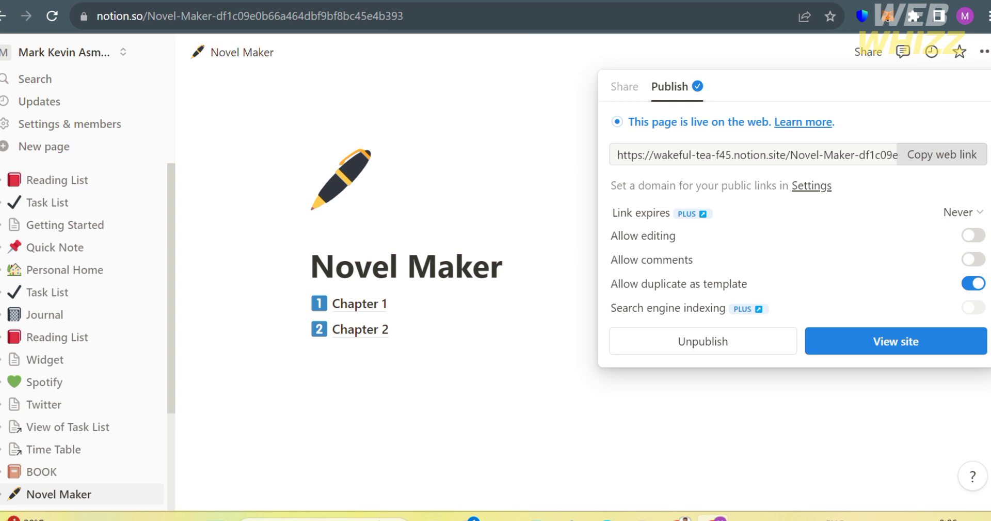
Close the publish settings and copy the Novel Maker page link.
click(984, 51)
click(984, 52)
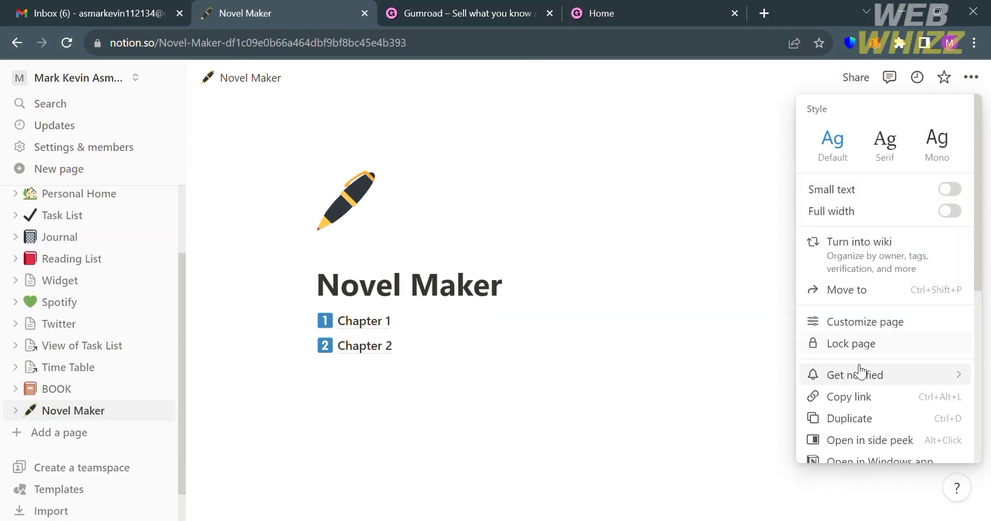
mouse_move(860, 374)
scroll(861, 373, down, 1)
scroll(862, 373, down, 1)
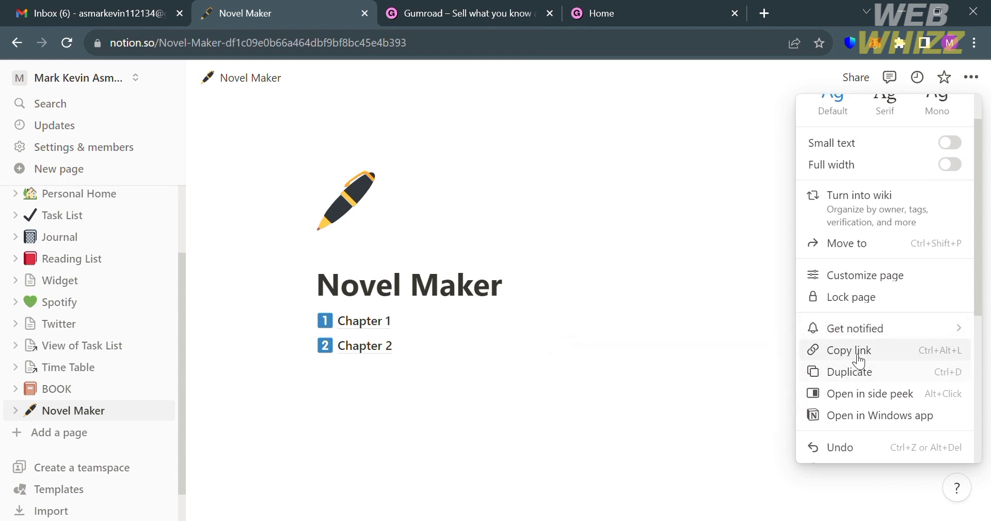
click(859, 351)
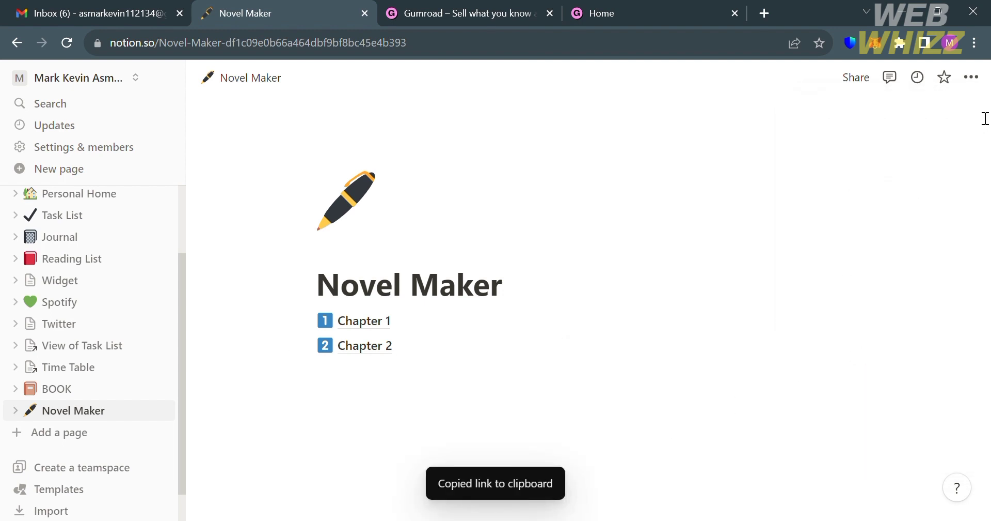
Switch over to the Gumroad site in the other browser tab.
click(981, 80)
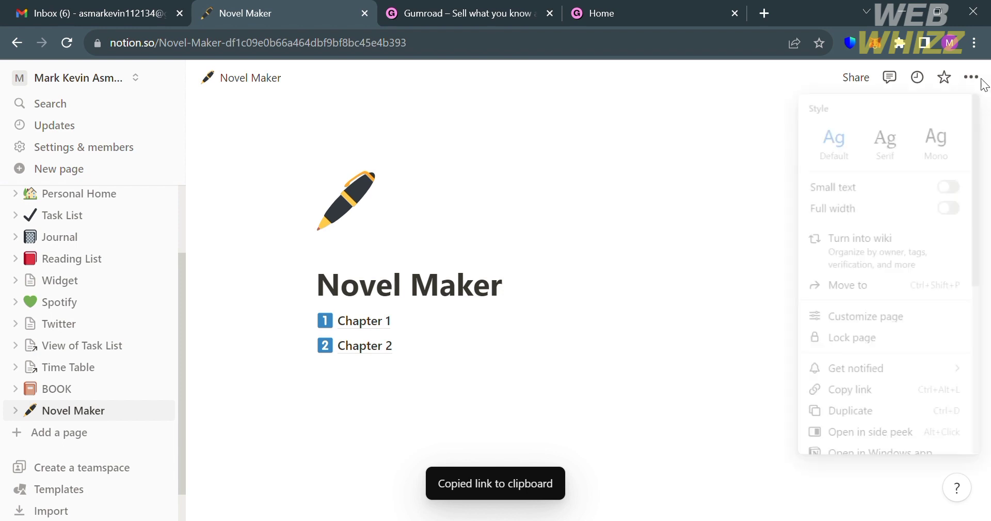
click(439, 262)
click(364, 320)
click(465, 13)
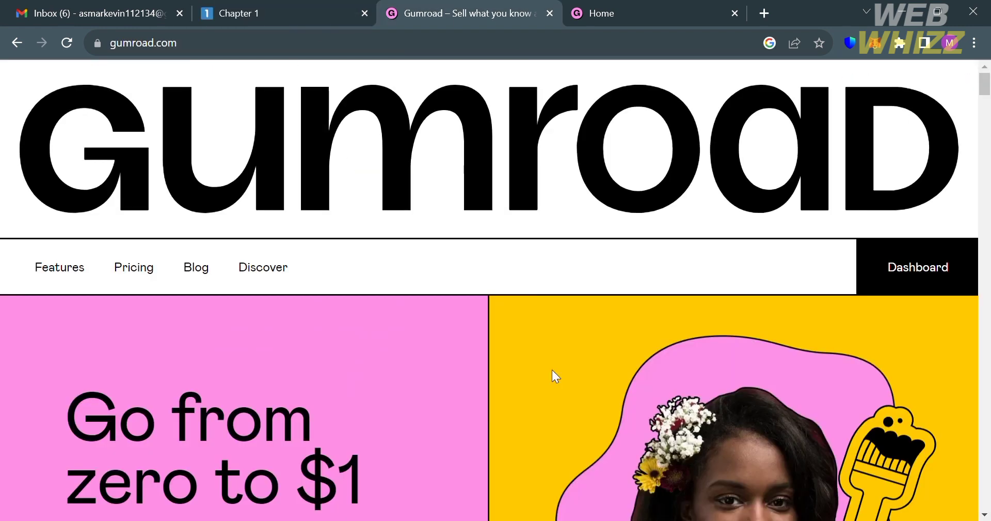
Go to the Gumroad dashboard and open Products, showing the two $50 physical products.
scroll(552, 370, down, 3)
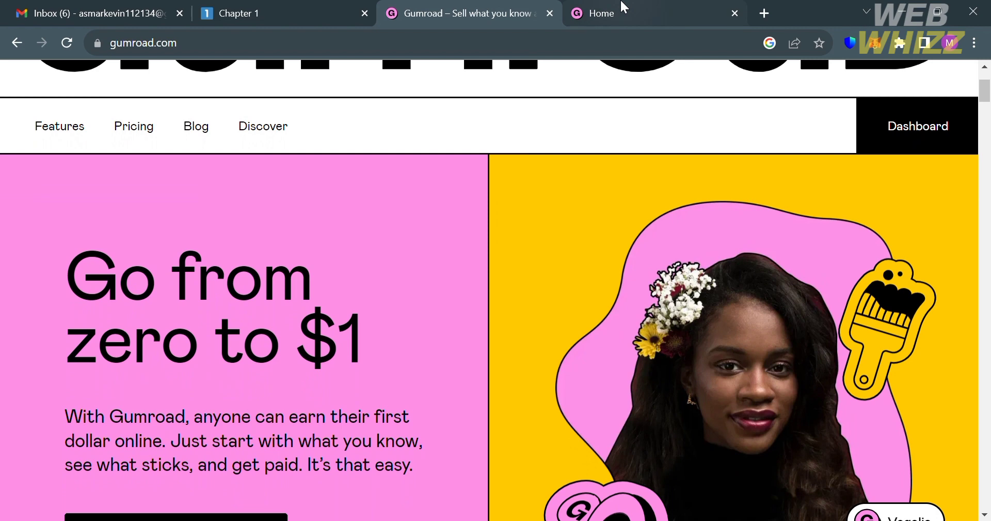
click(625, 7)
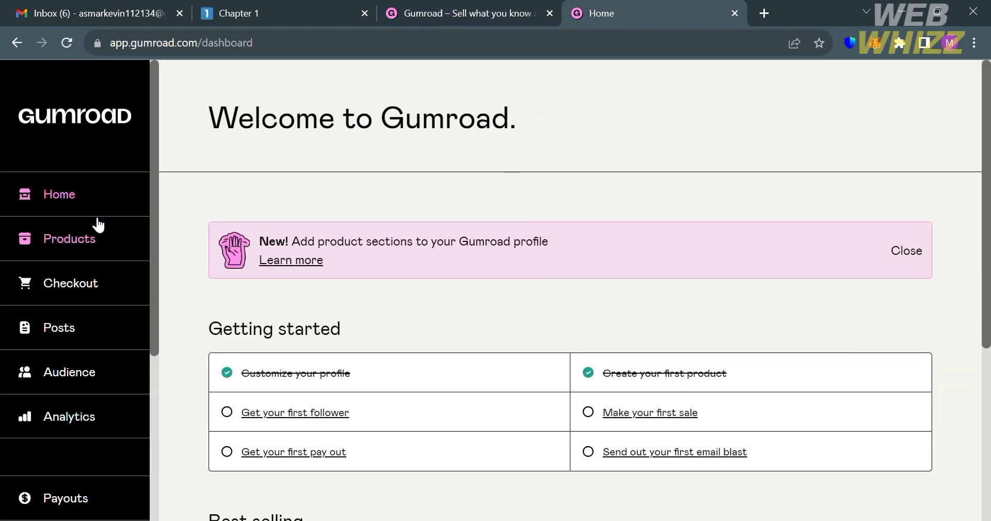
click(100, 237)
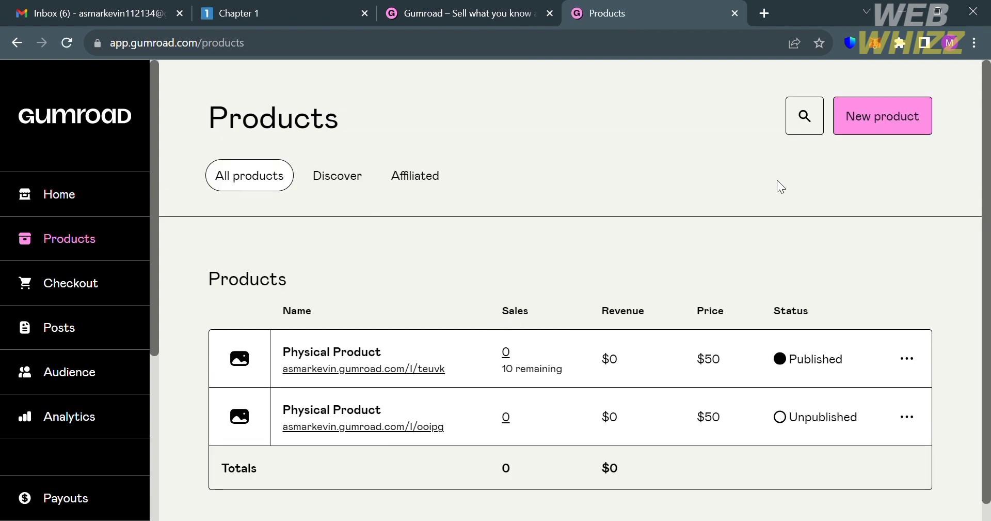
Start a new product named 'Notion Templates', keep Digital product, and price it at 15.
click(885, 130)
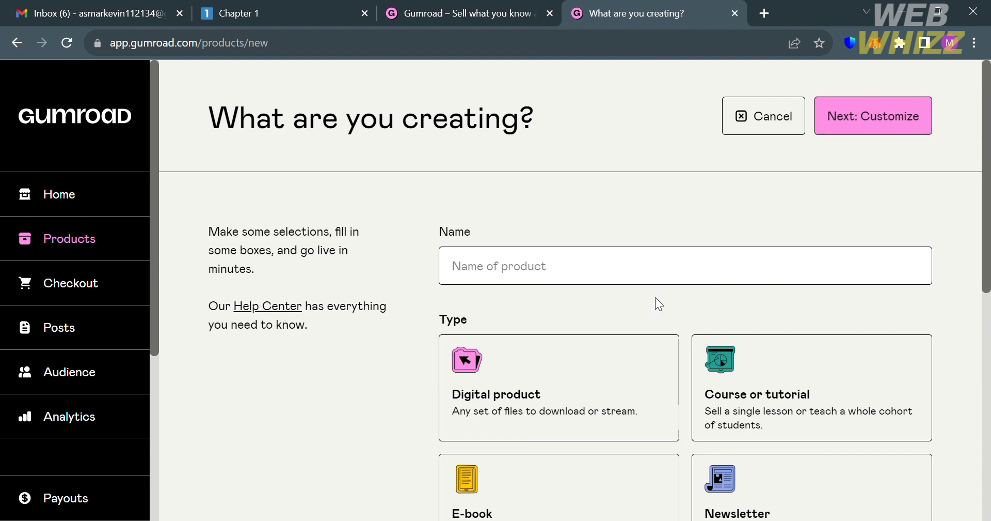
click(600, 277)
text(Notion Template)
scroll(593, 272, down, 2)
text(s)
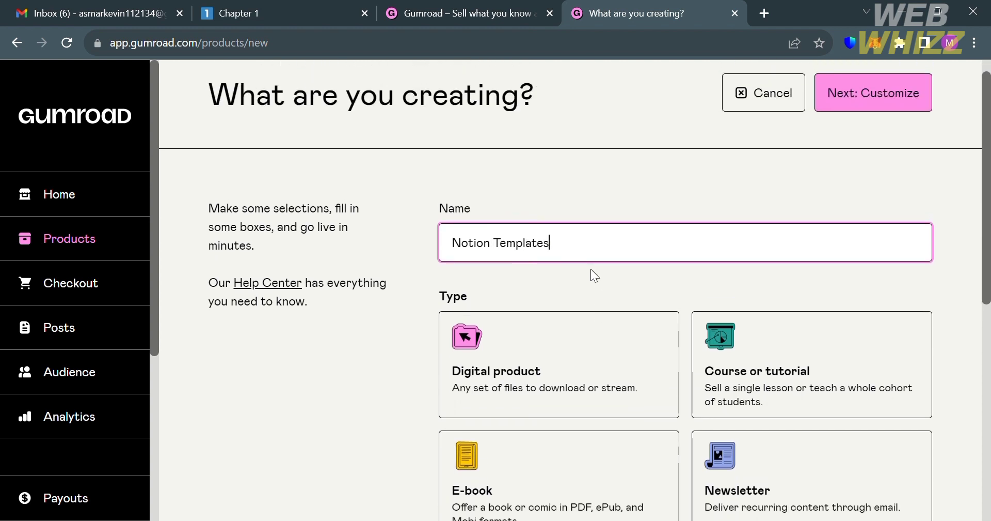
scroll(594, 275, down, 4)
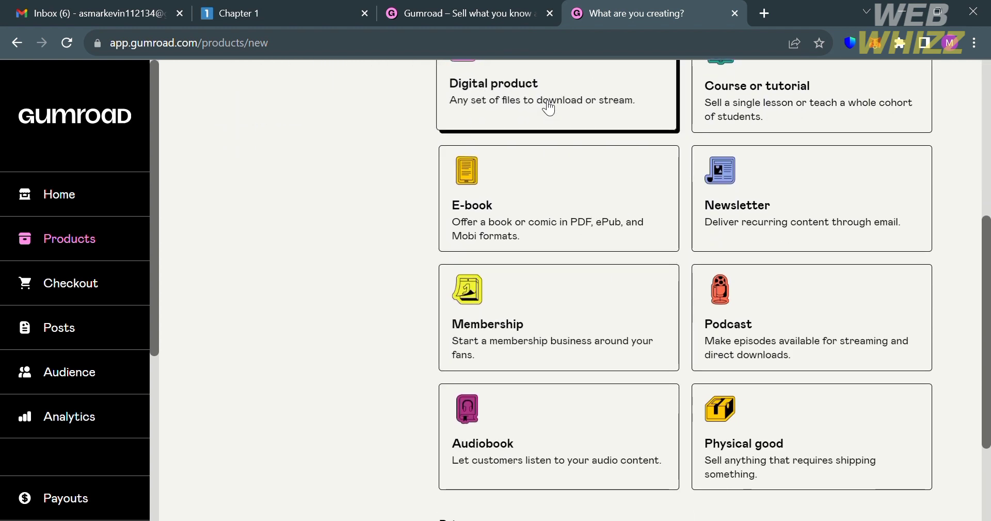
scroll(547, 106, up, 4)
scroll(546, 108, down, 6)
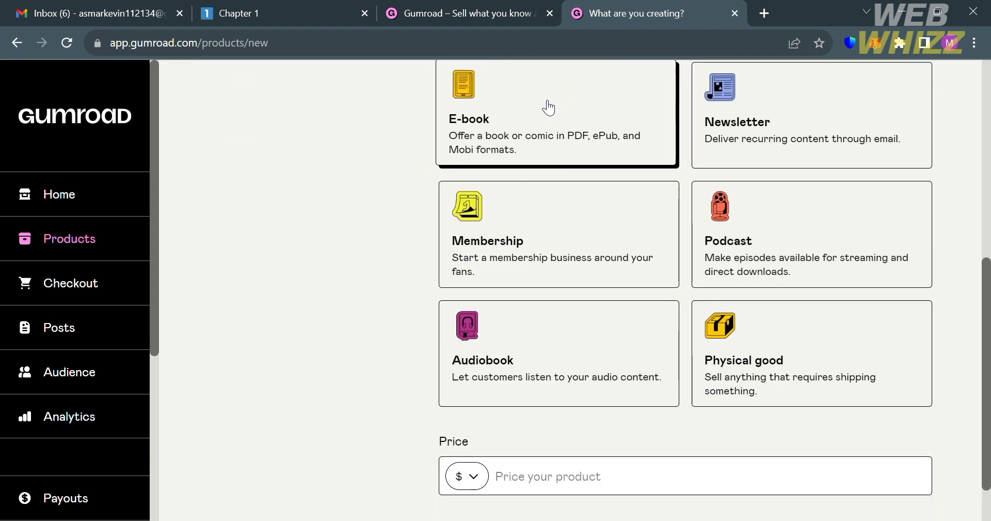
click(535, 416)
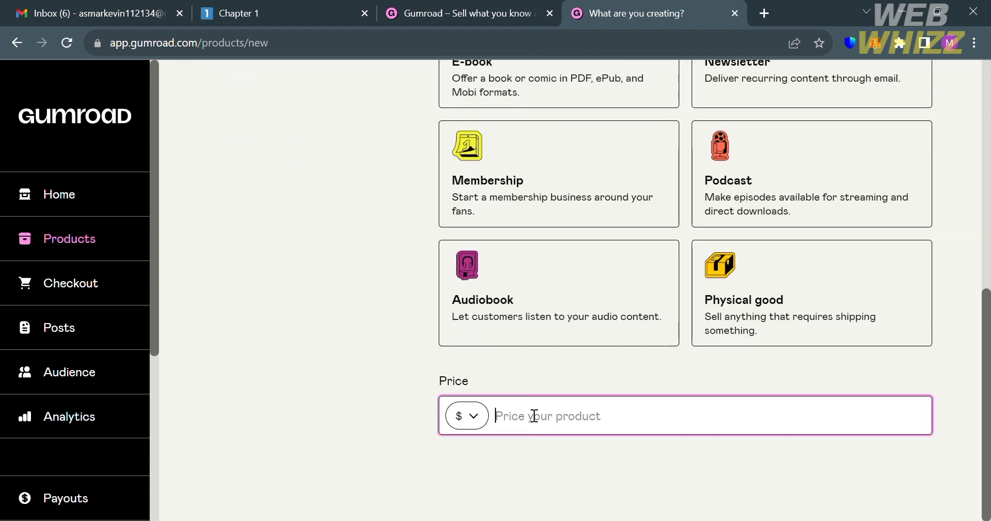
text(15)
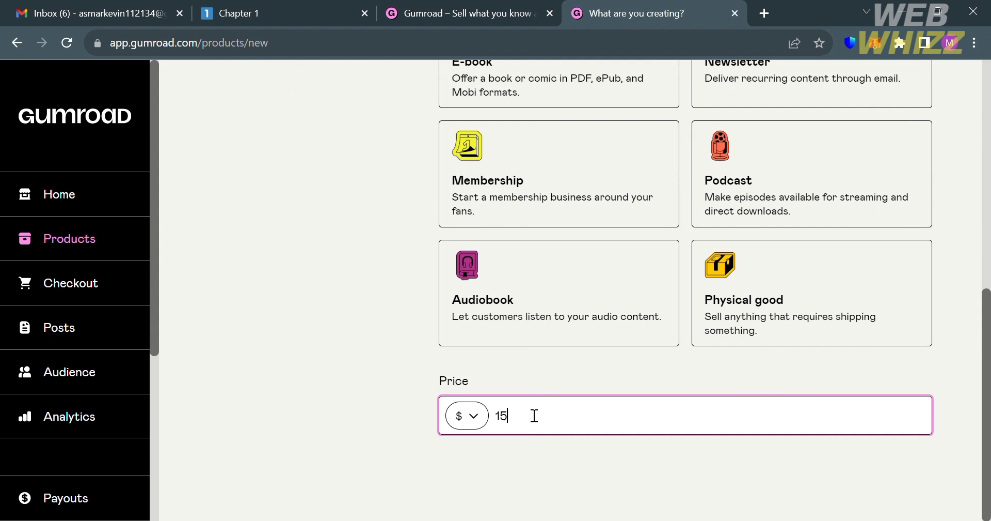
scroll(535, 416, up, 8)
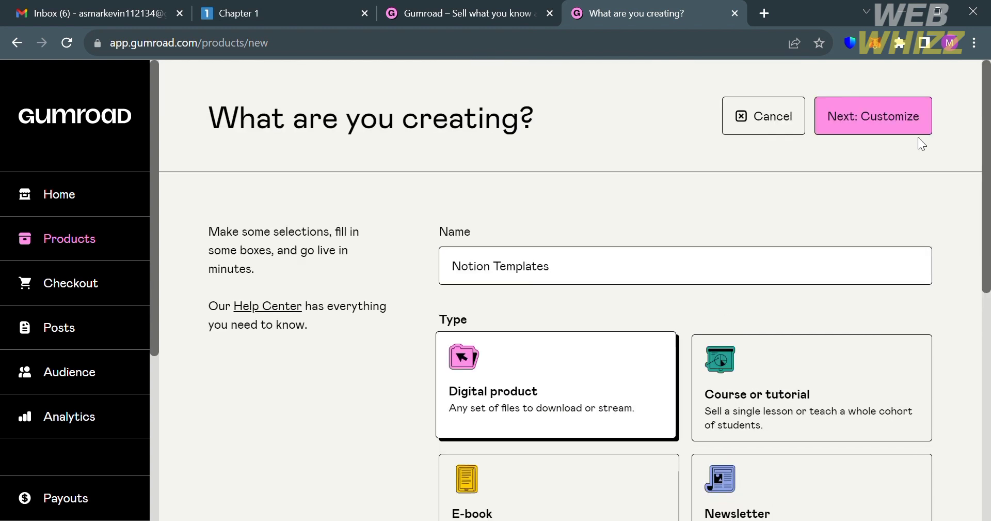
Continue to the product editor and enter the description 'Template that can be download and duplicate'.
click(914, 132)
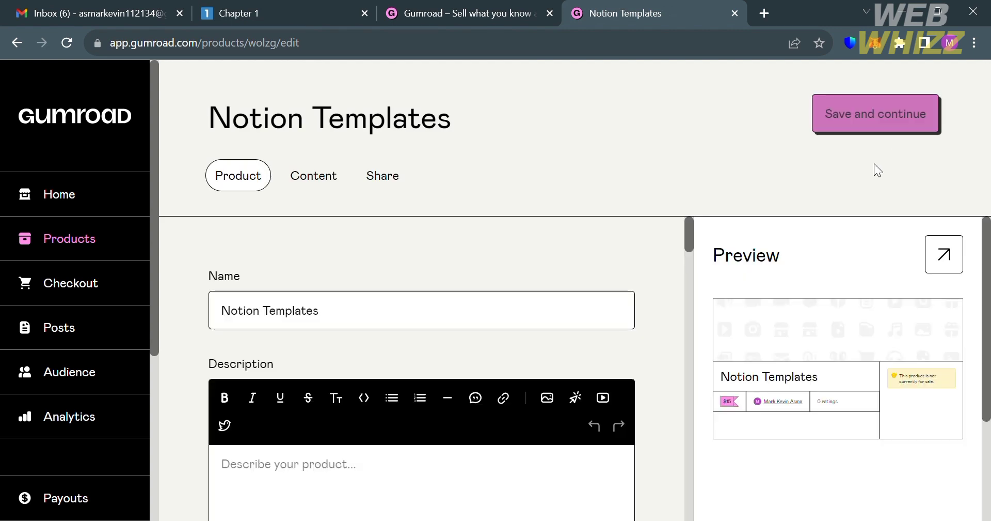
scroll(660, 452, down, 2)
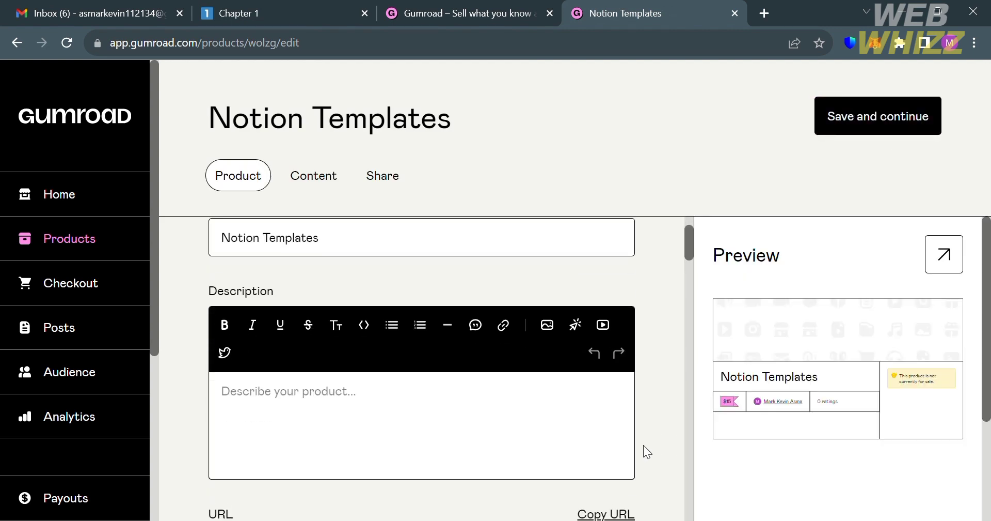
scroll(643, 445, up, 2)
scroll(372, 438, down, 2)
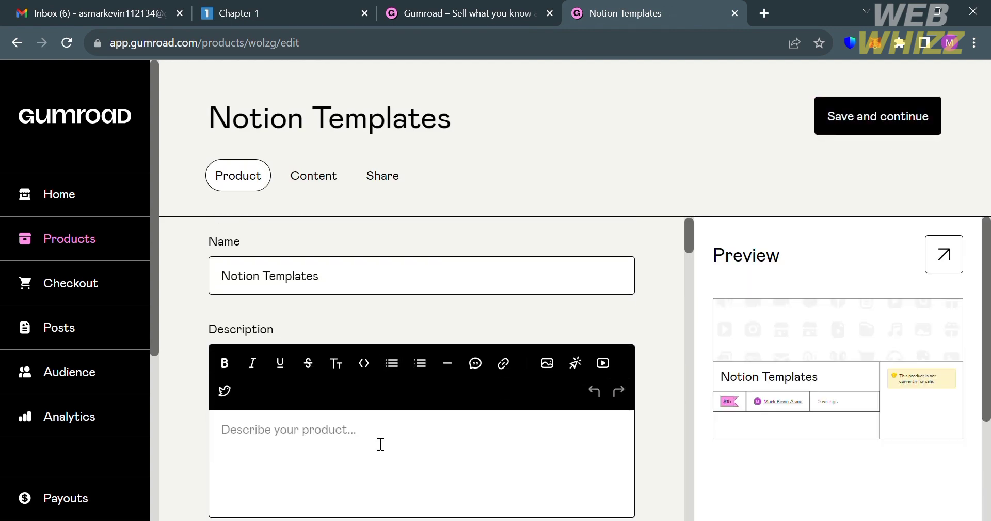
click(338, 394)
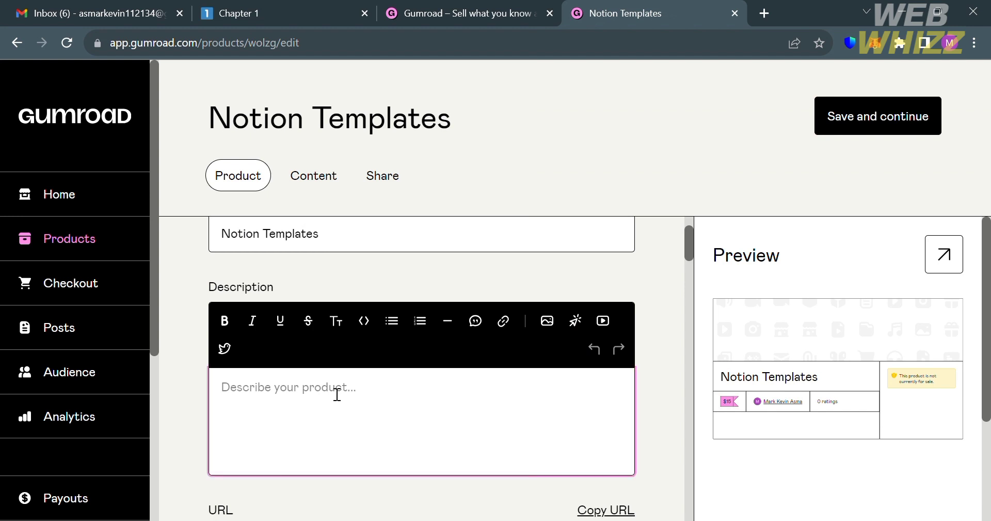
text(Temp)
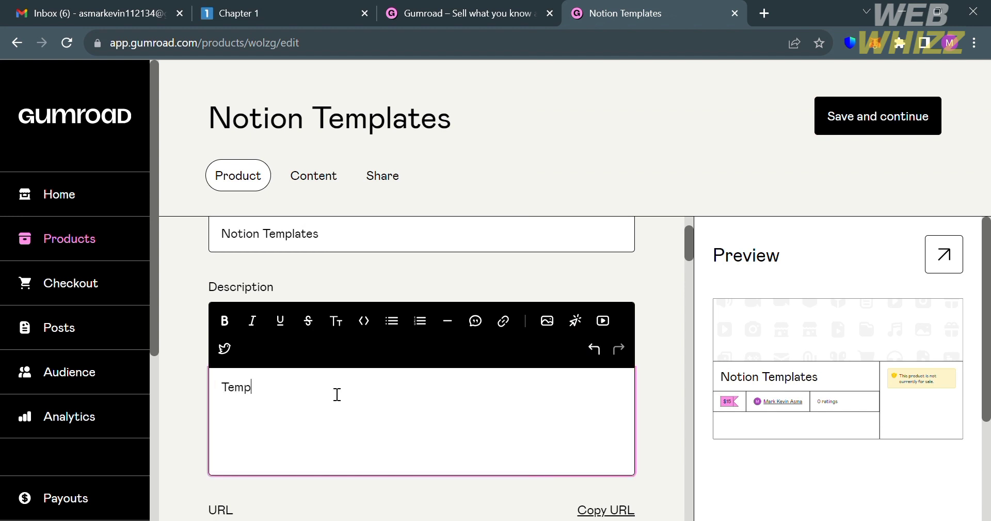
text(late that can be download)
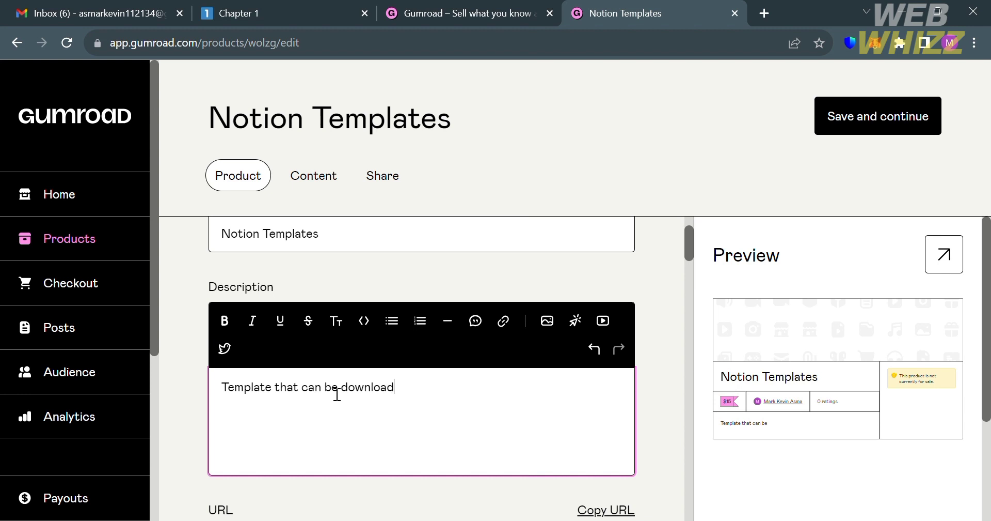
text( and duplicate)
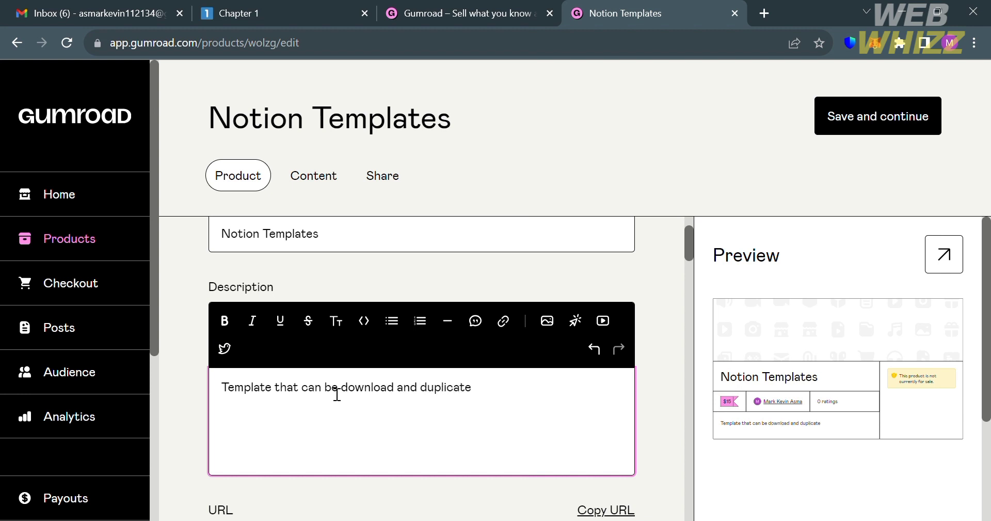
scroll(337, 394, down, 4)
scroll(333, 390, down, 1)
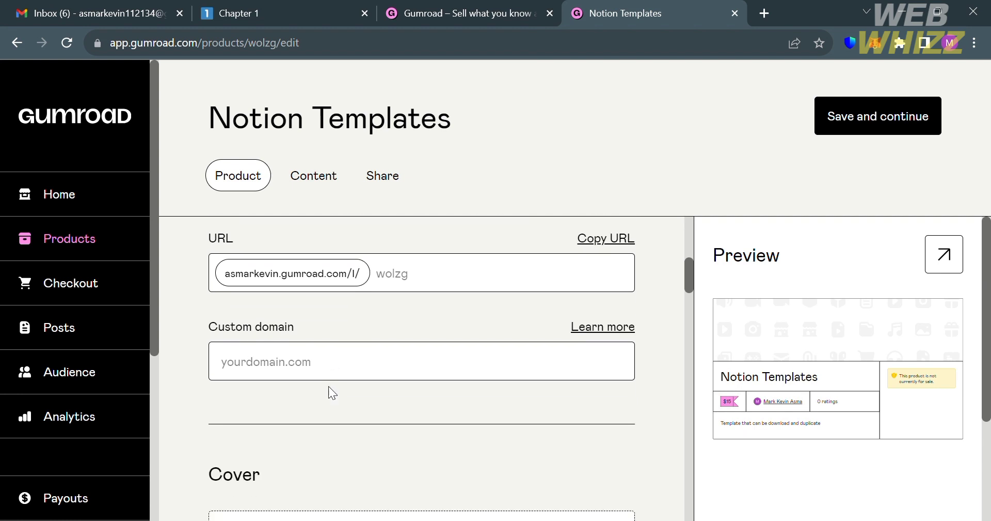
Change the Call to action from 'I want this!' to 'Buy this', then review the remaining settings.
scroll(351, 438, down, 2)
scroll(358, 462, down, 3)
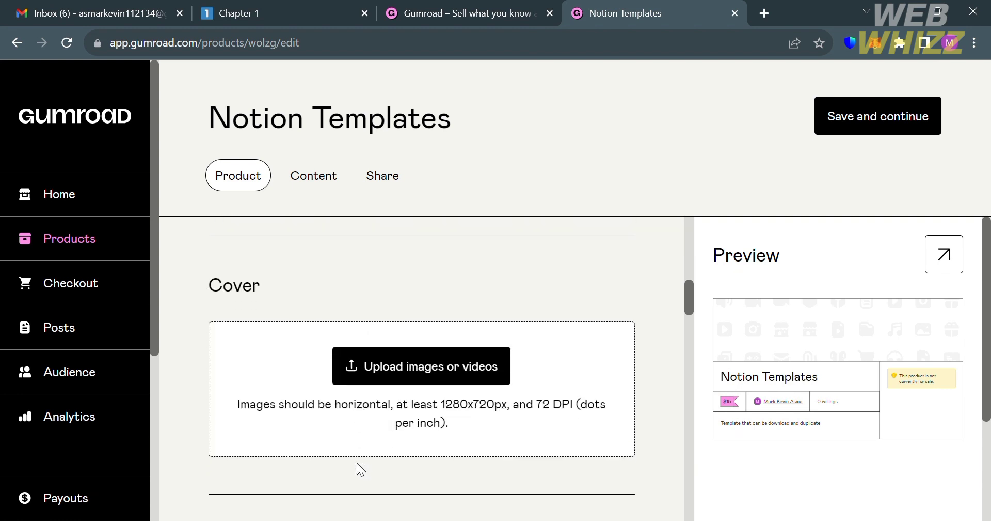
scroll(520, 457, down, 5)
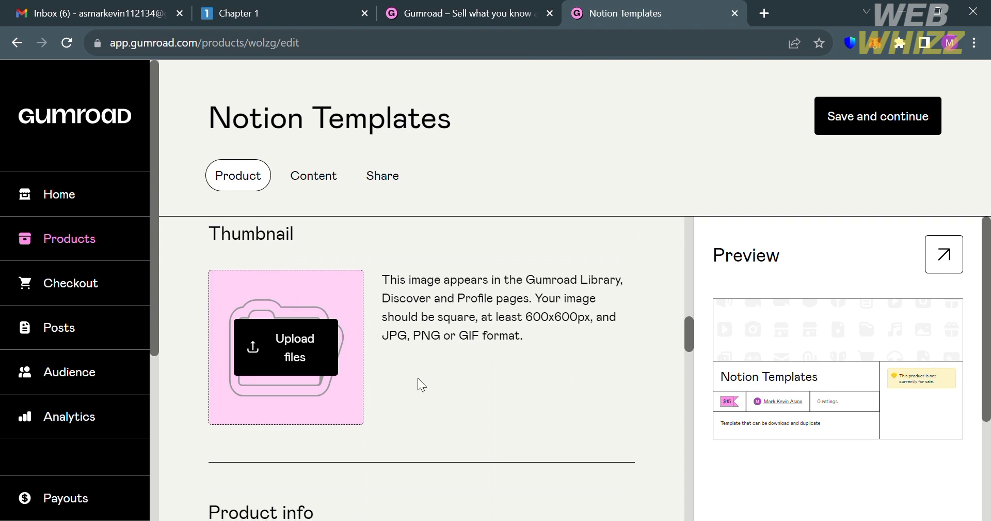
scroll(281, 331, down, 5)
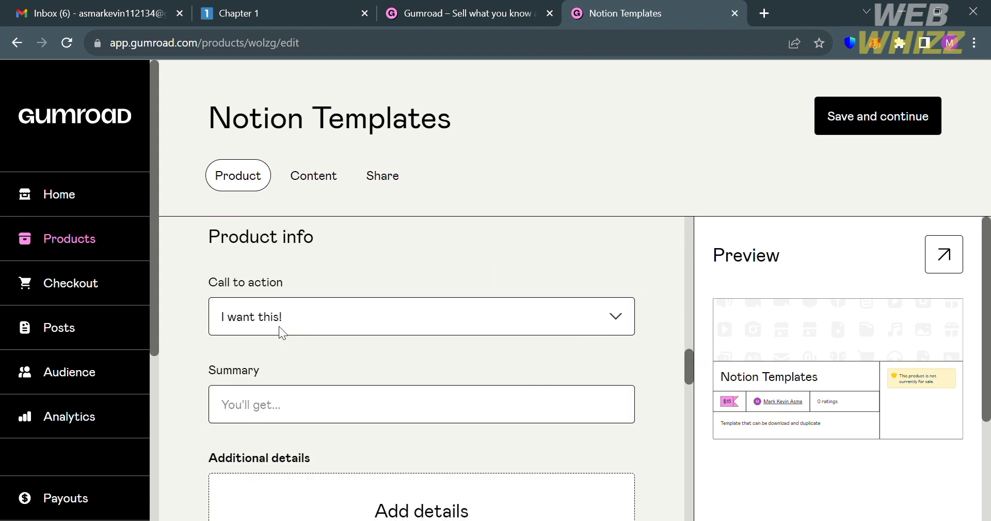
click(412, 329)
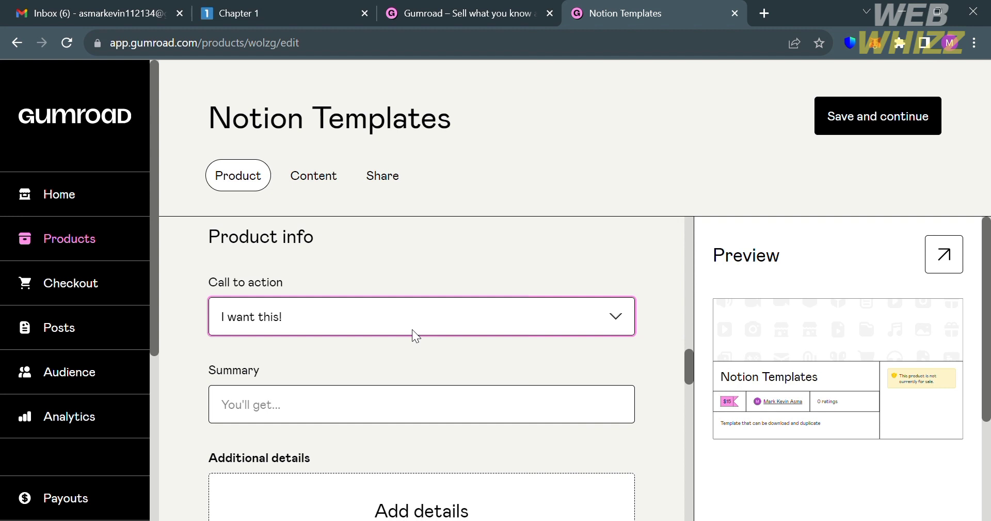
key(Down)
scroll(407, 361, down, 2)
scroll(431, 431, down, 4)
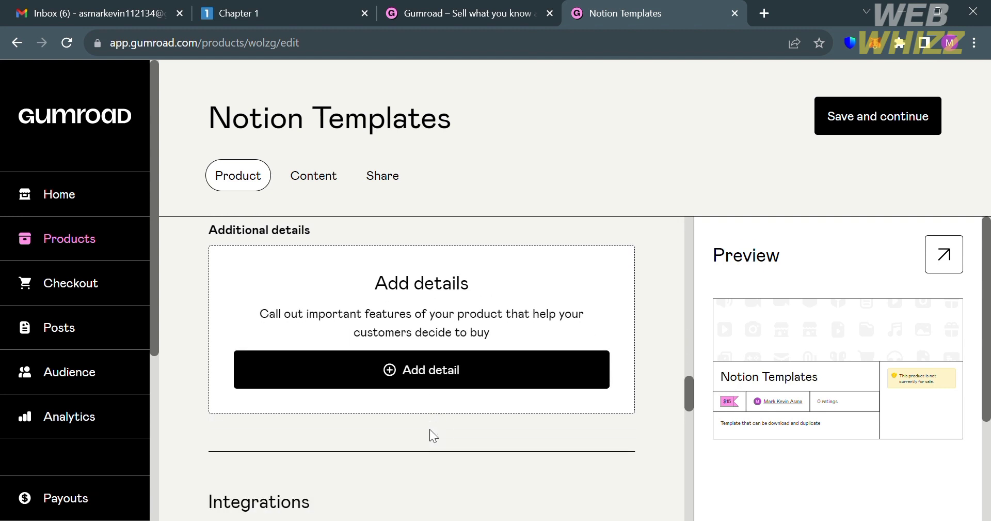
scroll(429, 308, up, 1)
scroll(426, 307, down, 5)
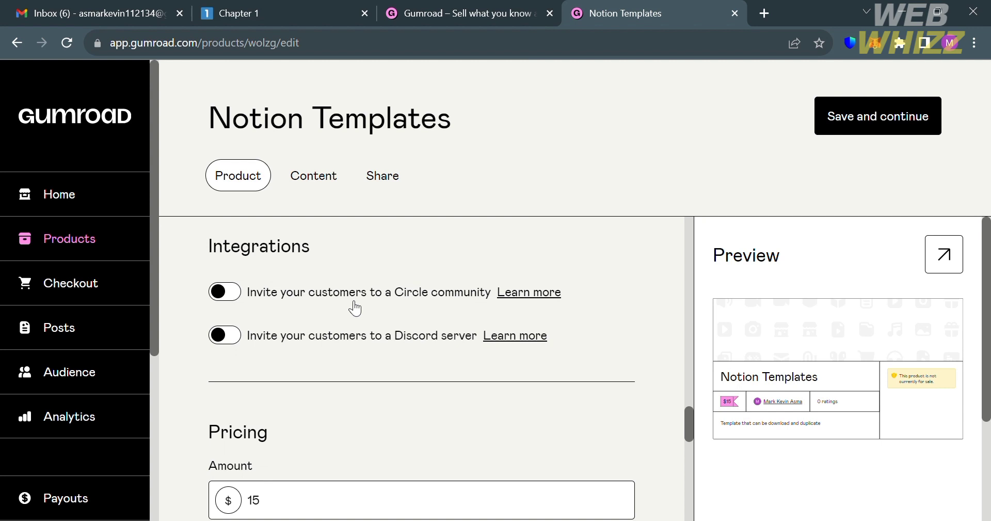
scroll(293, 356, down, 5)
scroll(293, 355, up, 1)
scroll(293, 355, down, 5)
scroll(294, 356, down, 1)
scroll(294, 356, up, 3)
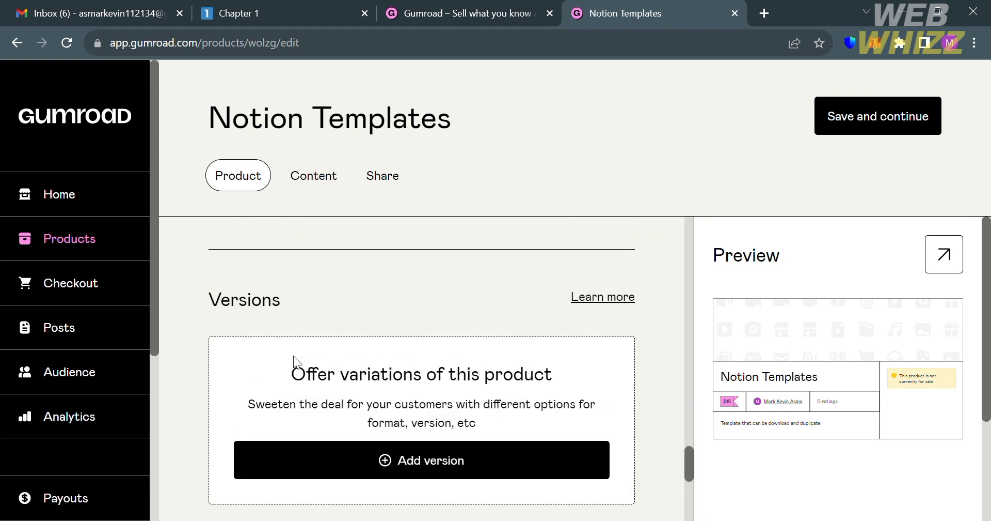
scroll(293, 356, down, 3)
scroll(293, 355, down, 3)
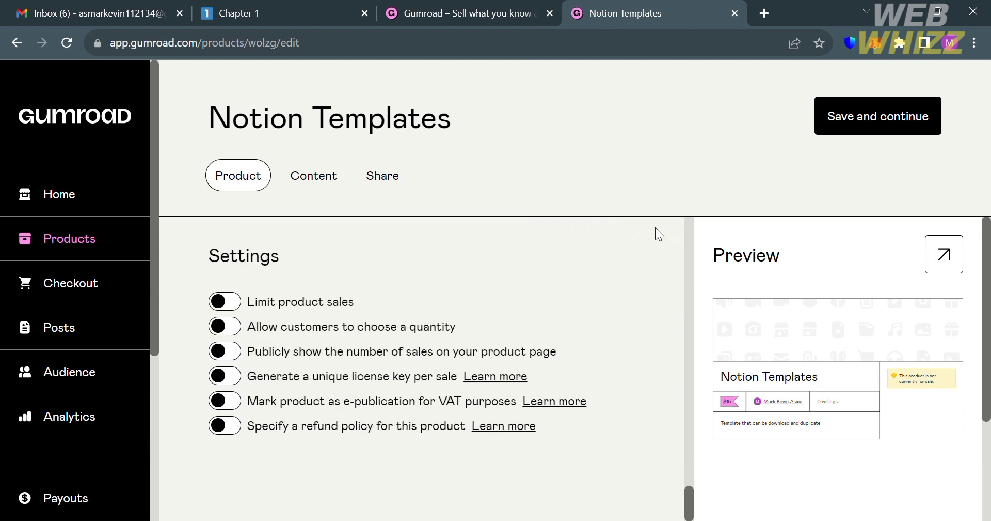
Save the product, then paste the copied Chapter 1 Notion link as the product's content.
click(833, 127)
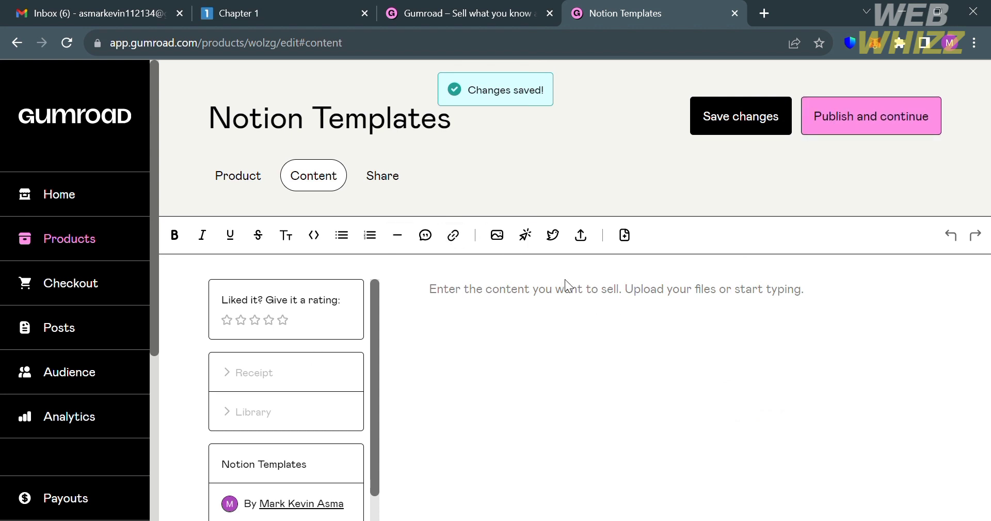
click(226, 8)
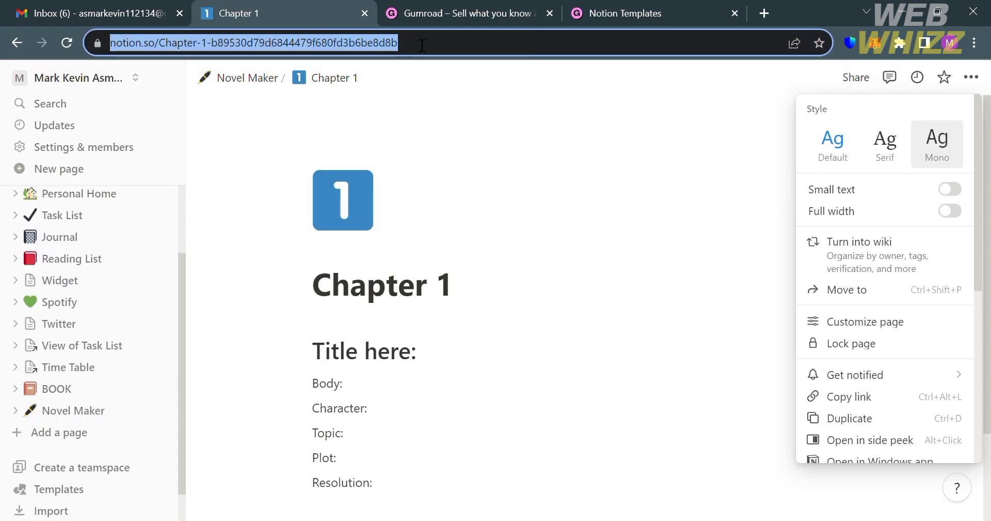
click(882, 405)
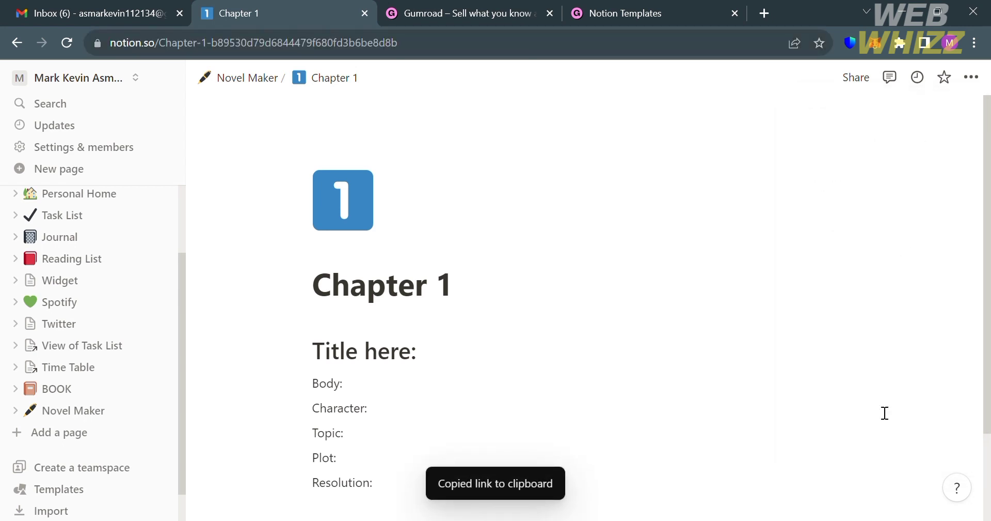
click(697, 8)
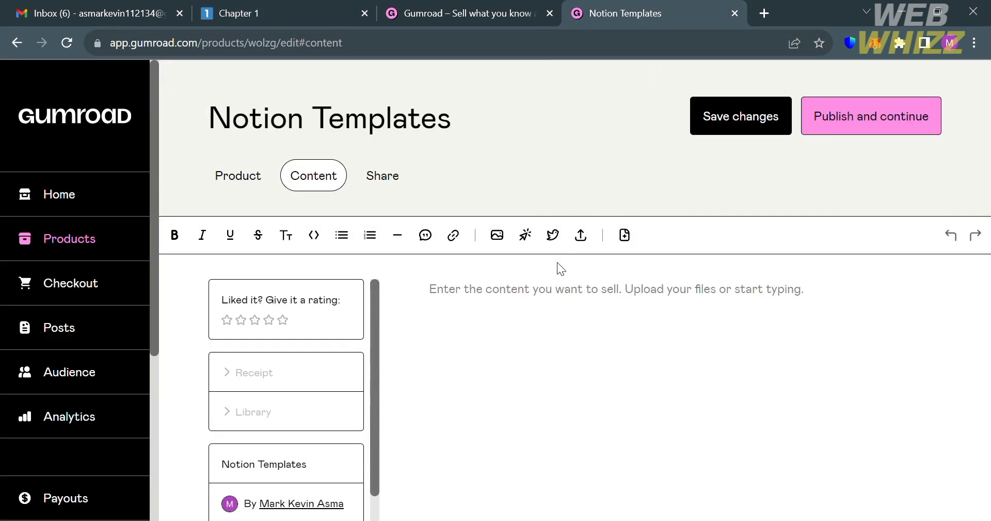
key(ctrl+v)
key(Return)
click(557, 297)
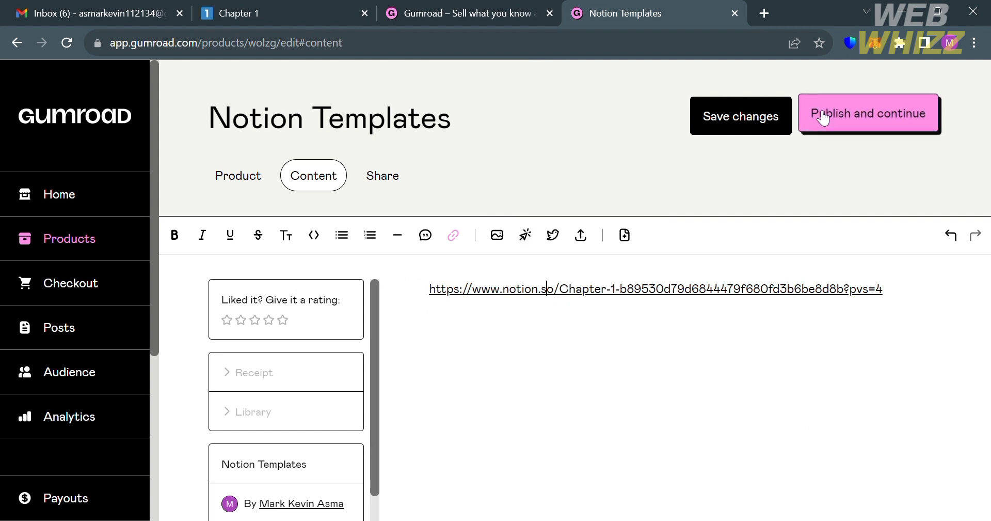
Publish Notion Templates, save changes on the Share tab, and return to Products.
click(853, 123)
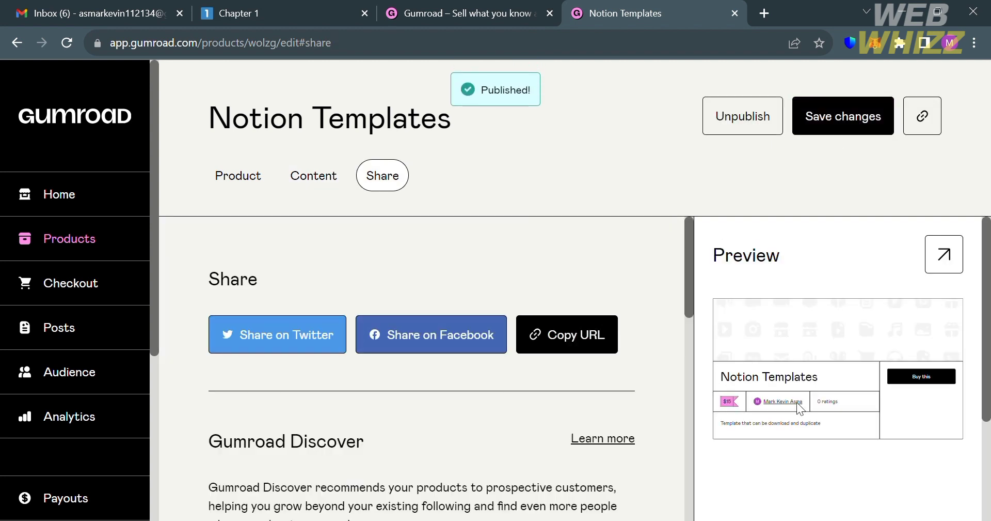
click(874, 134)
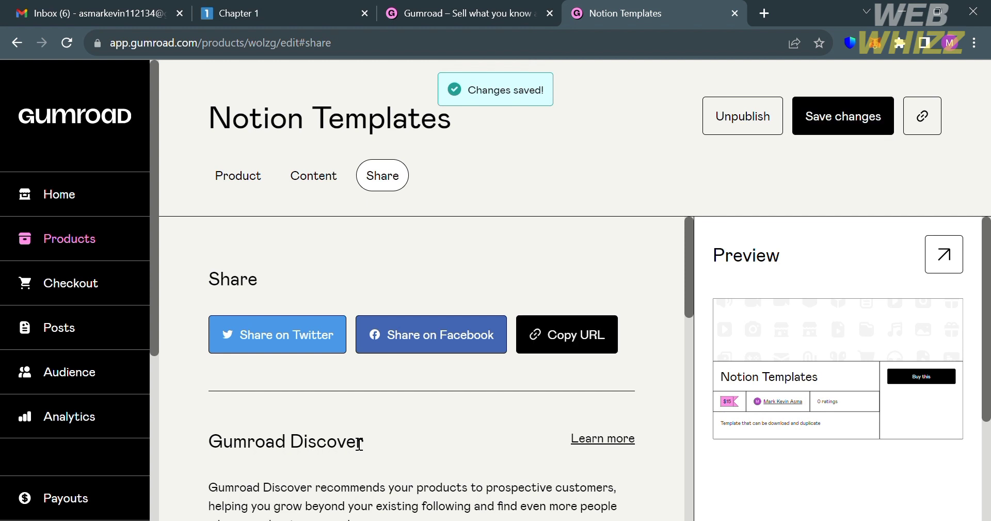
click(96, 236)
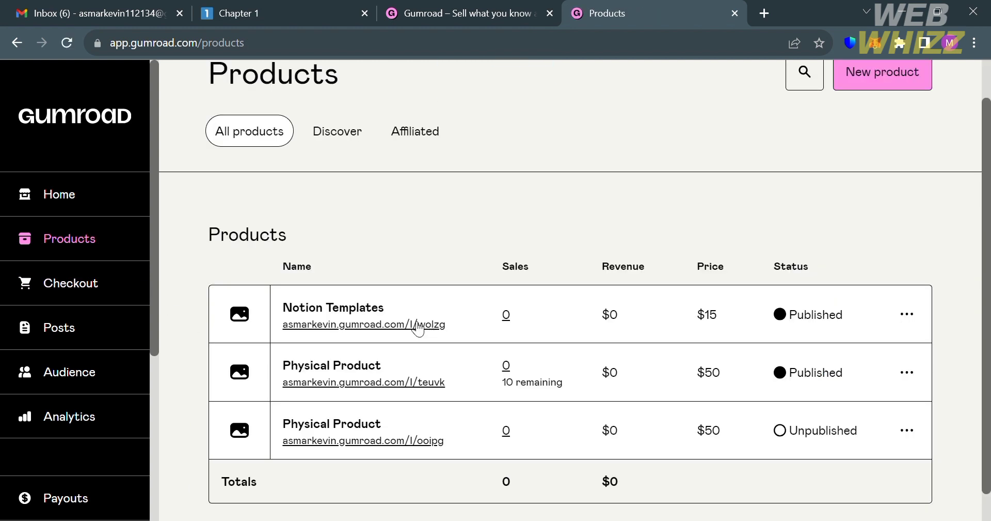
Open the public product page, preview its US$15 'Buy this' checkout, then go back.
click(418, 326)
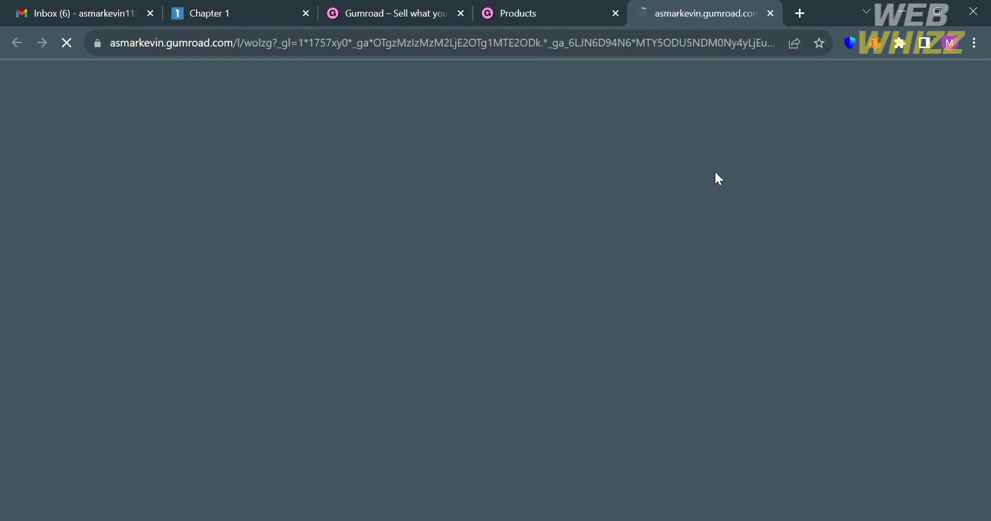
scroll(508, 397, down, 2)
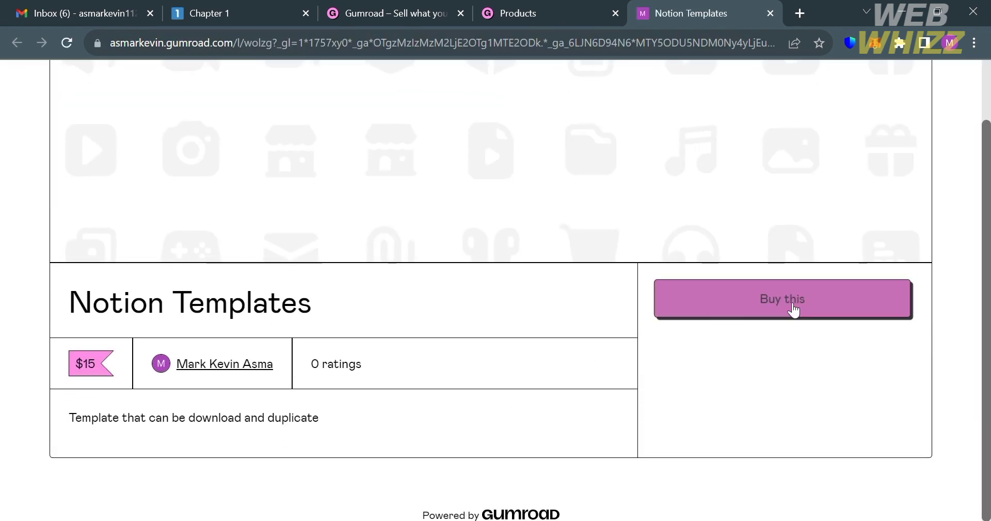
click(798, 306)
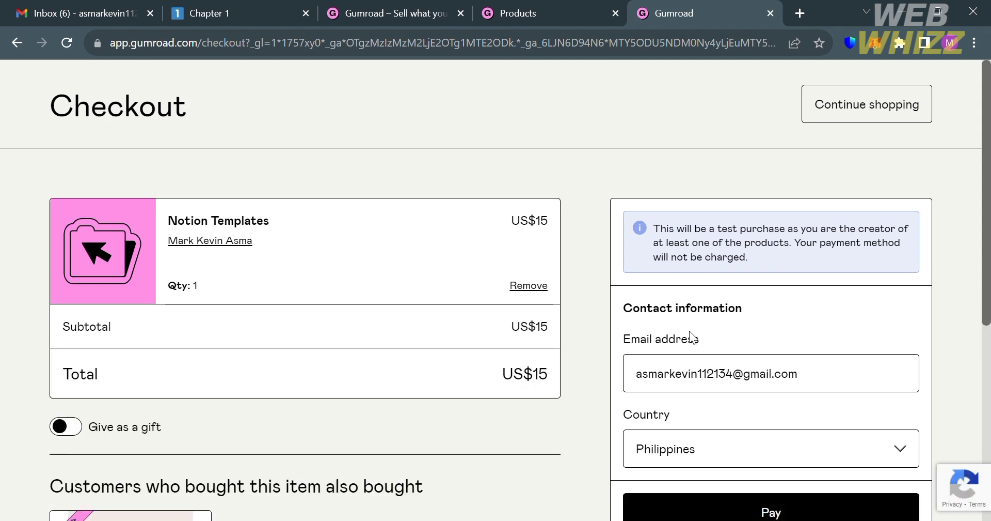
scroll(689, 333, down, 6)
scroll(690, 337, up, 3)
scroll(691, 338, up, 3)
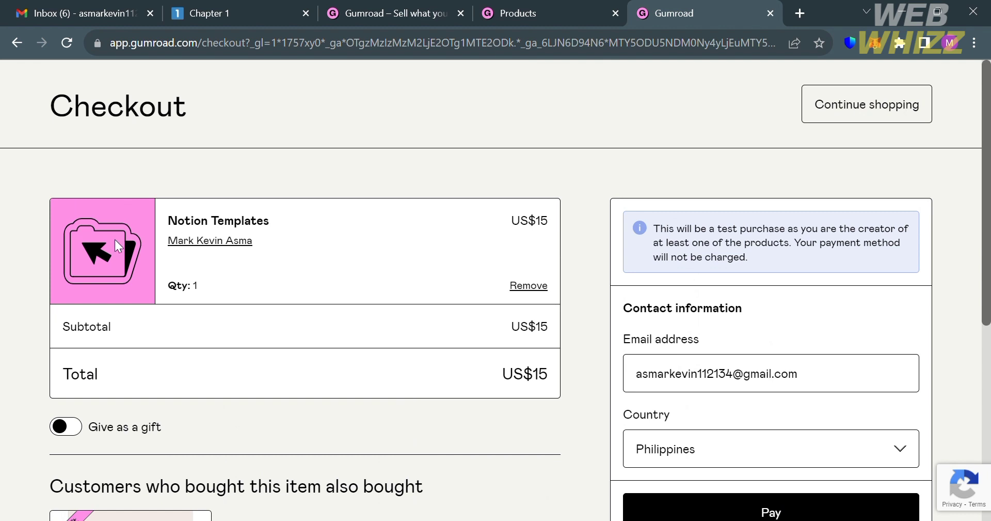
click(17, 43)
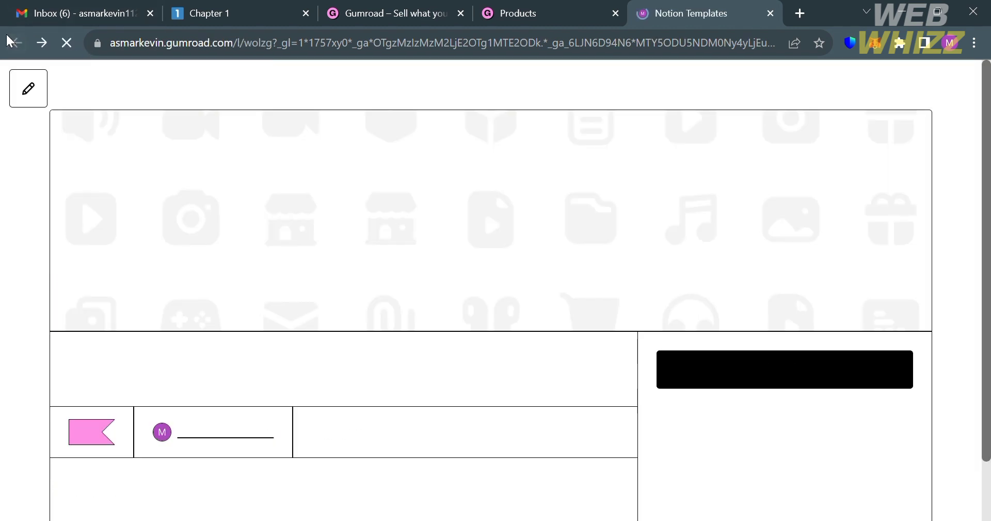
Leave the public product page for the Chapter 1 Notion page.
scroll(723, 343, down, 1)
scroll(723, 343, up, 1)
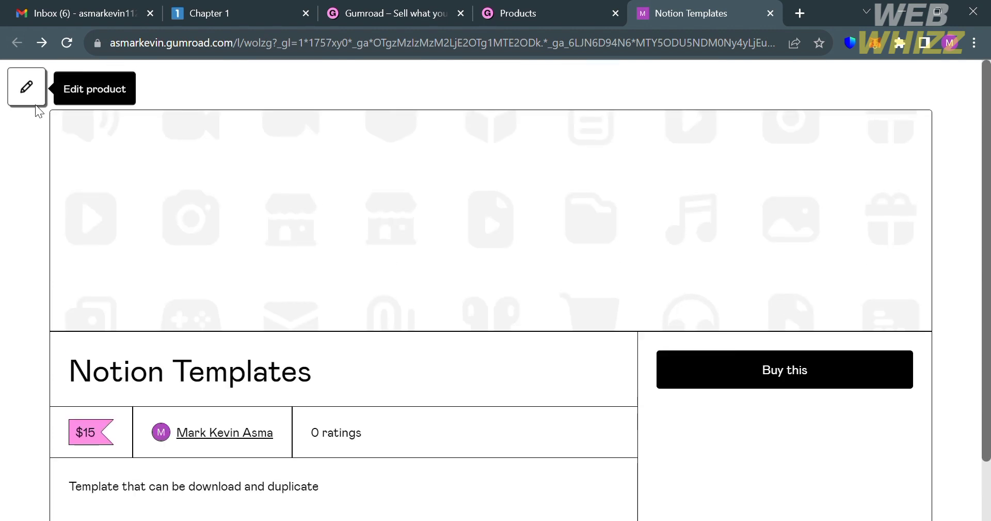
click(259, 8)
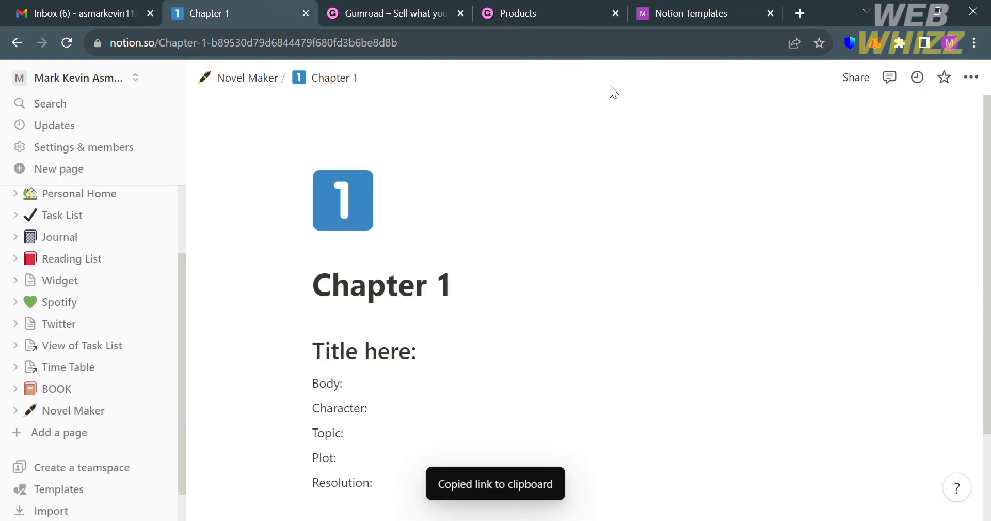